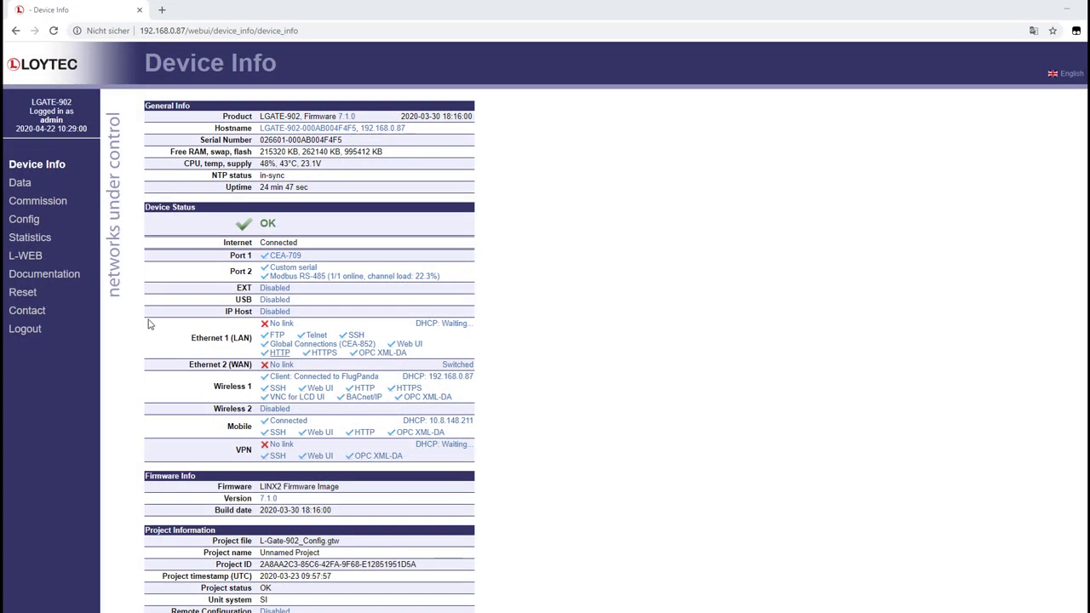
- Show the gateway's System Registers data points and scroll to the WWAN TX/RX byte counters
click(20, 184)
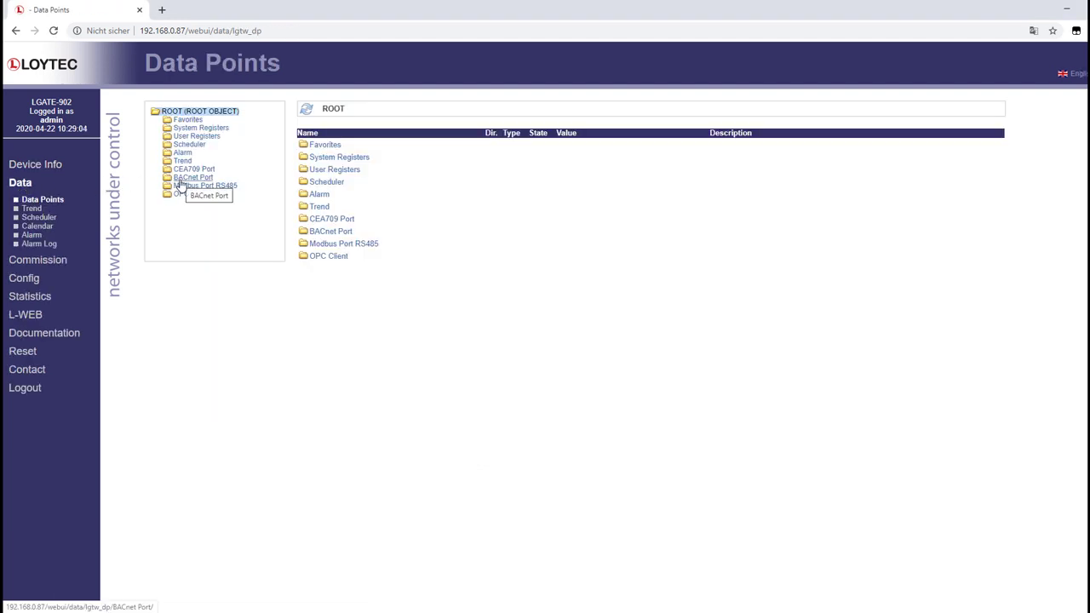
click(186, 129)
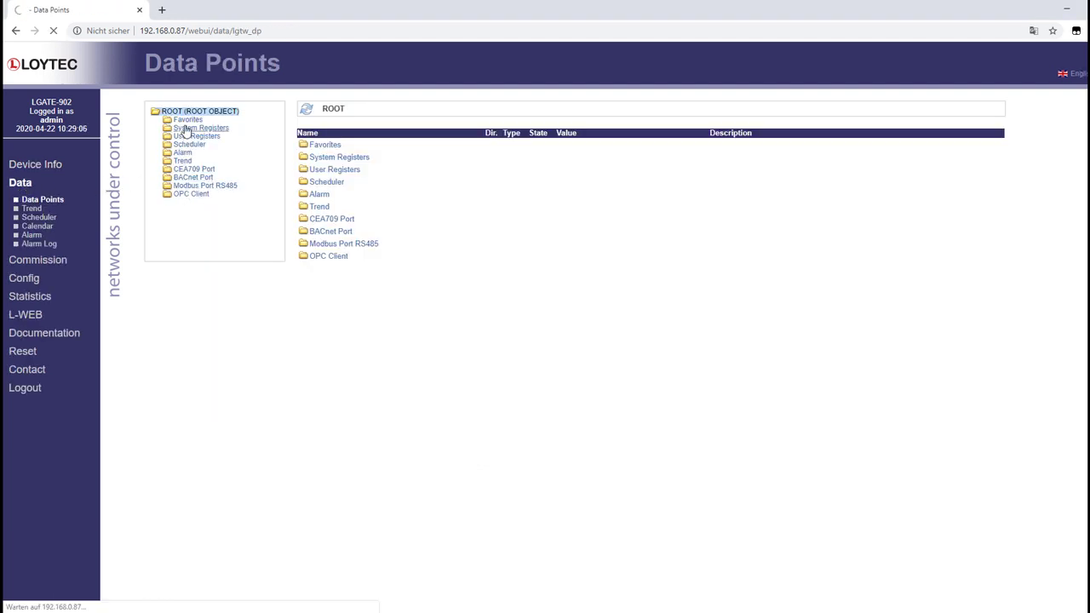
scroll(361, 361, down, 1)
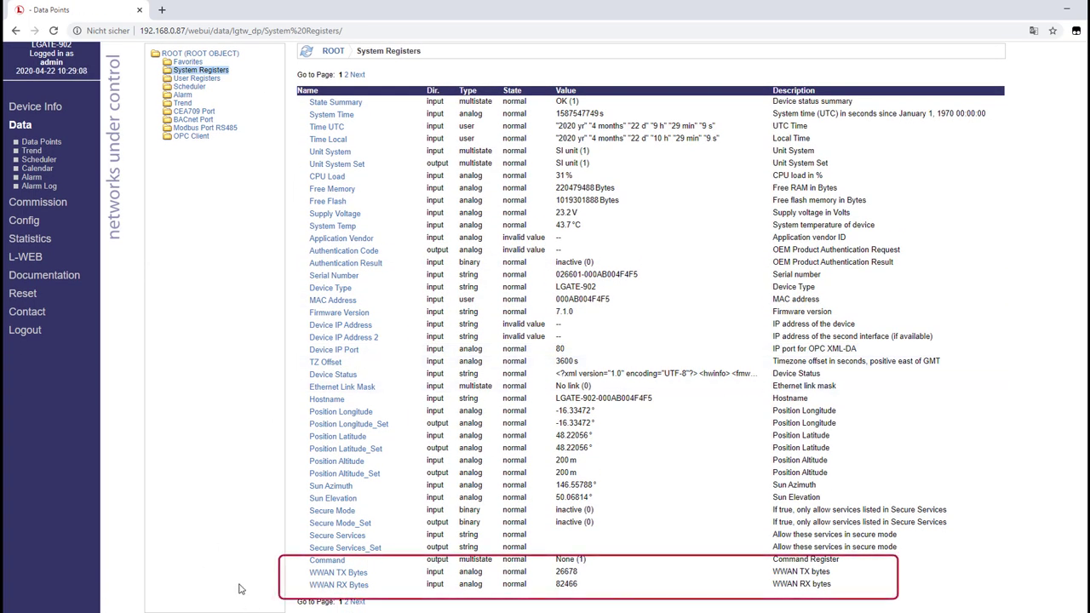
- Go to the second page of System Registers
click(346, 602)
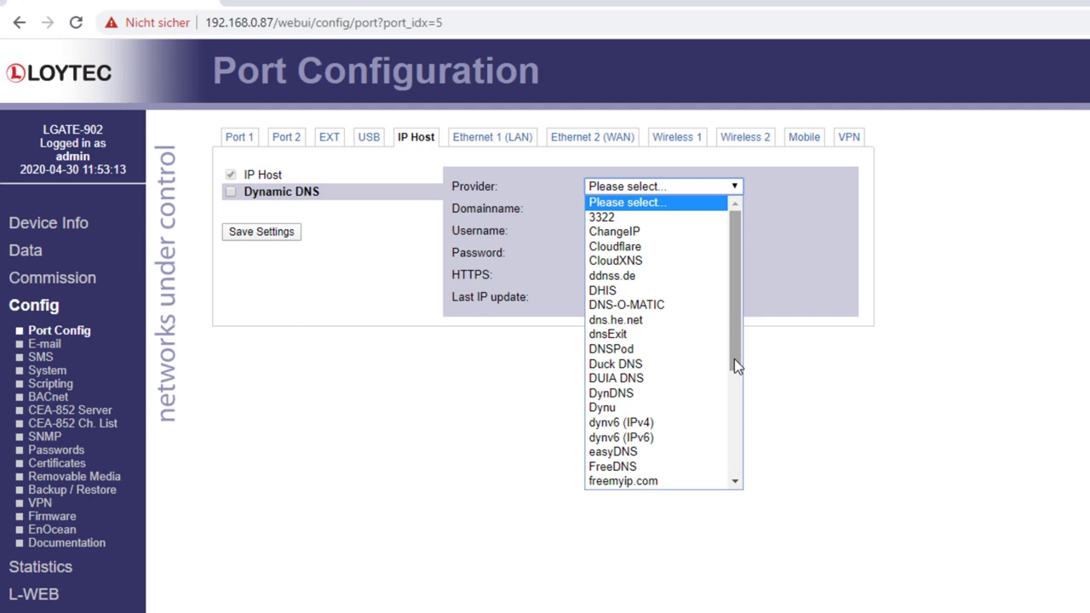
- Scroll through the Dynamic DNS providers offered for the IP Host port
drag(734, 358, 735, 480)
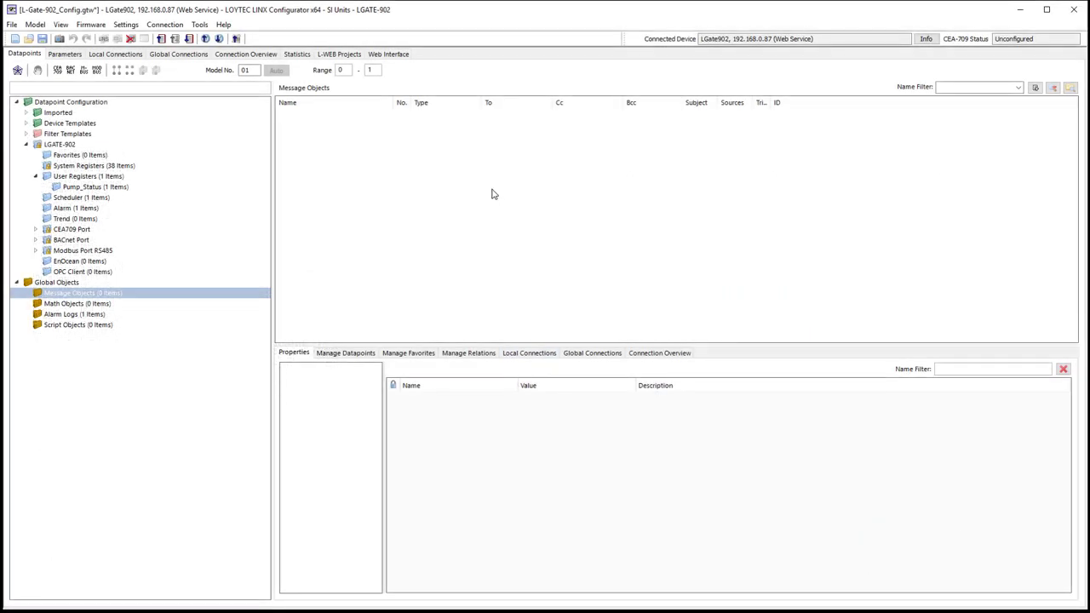
right_click(492, 194)
click(511, 213)
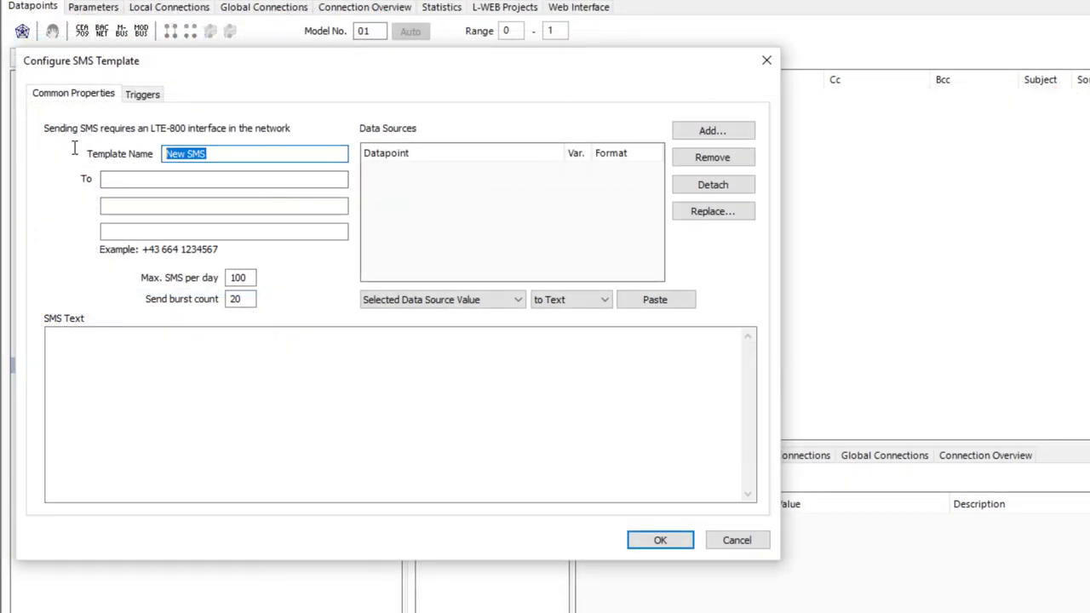
text(Alarm SMS)
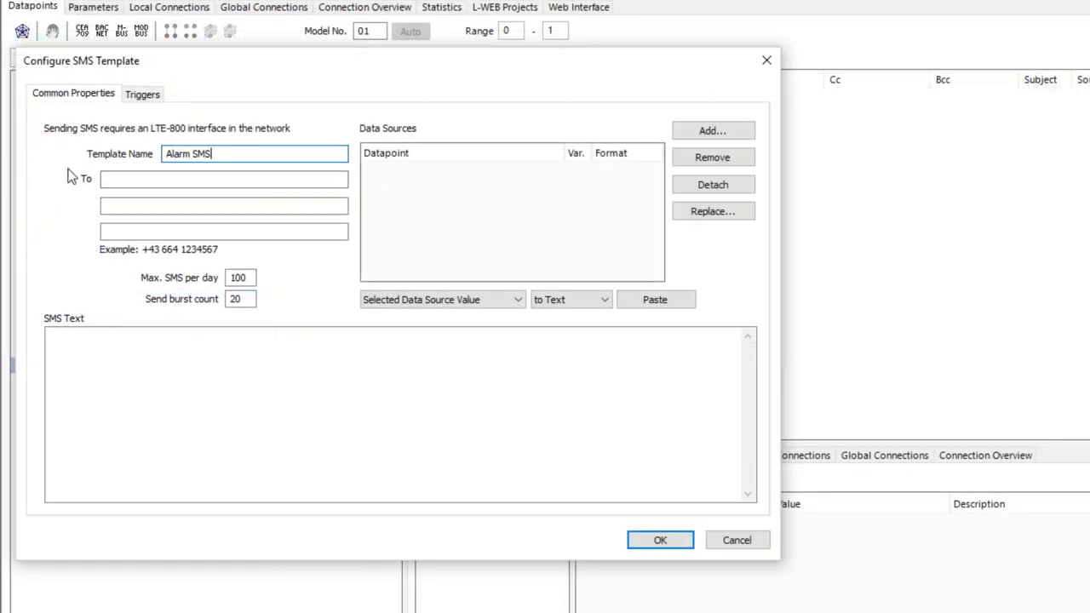
click(113, 175)
text(+43)
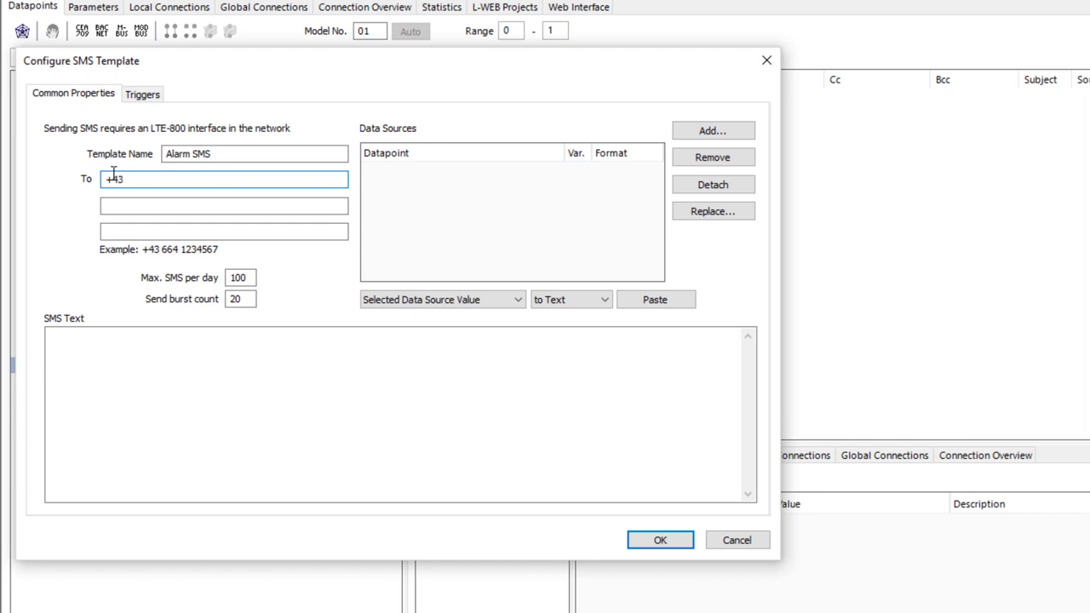
text(664)
text(123456789)
click(62, 345)
text(Pu)
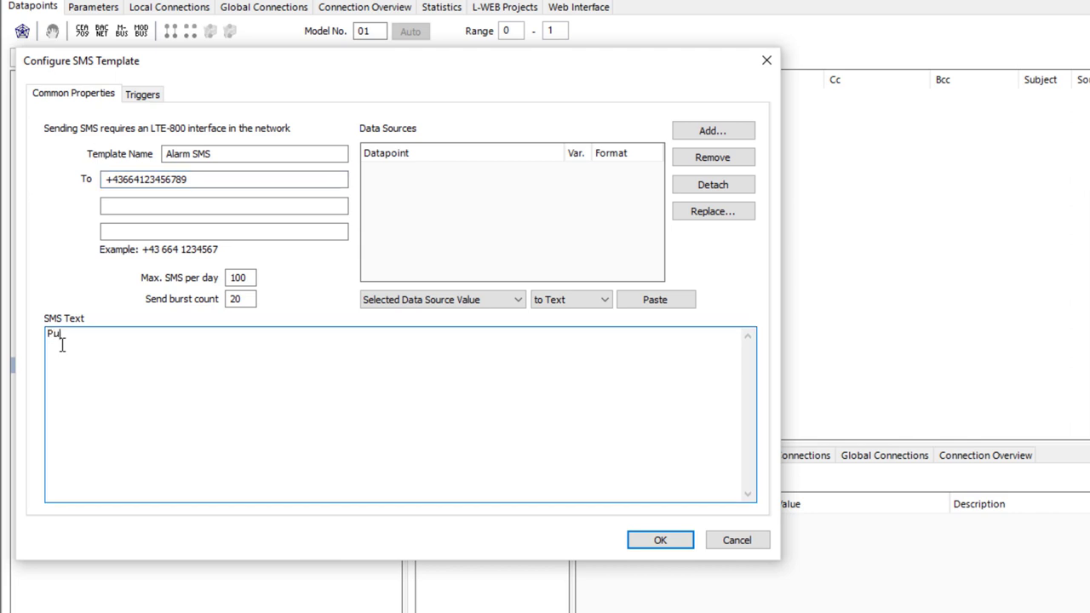
text(mp Alarm. The Pu)
text(mp Statu)
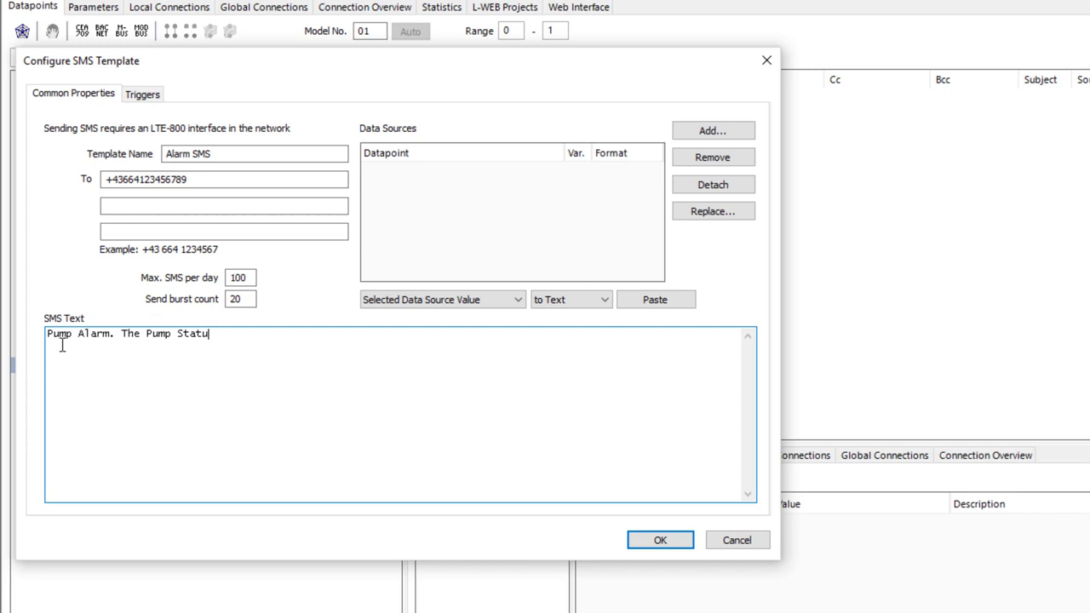
text(s is)
- Add PumpStatus as a data source and insert its value placeholder into the text
click(693, 130)
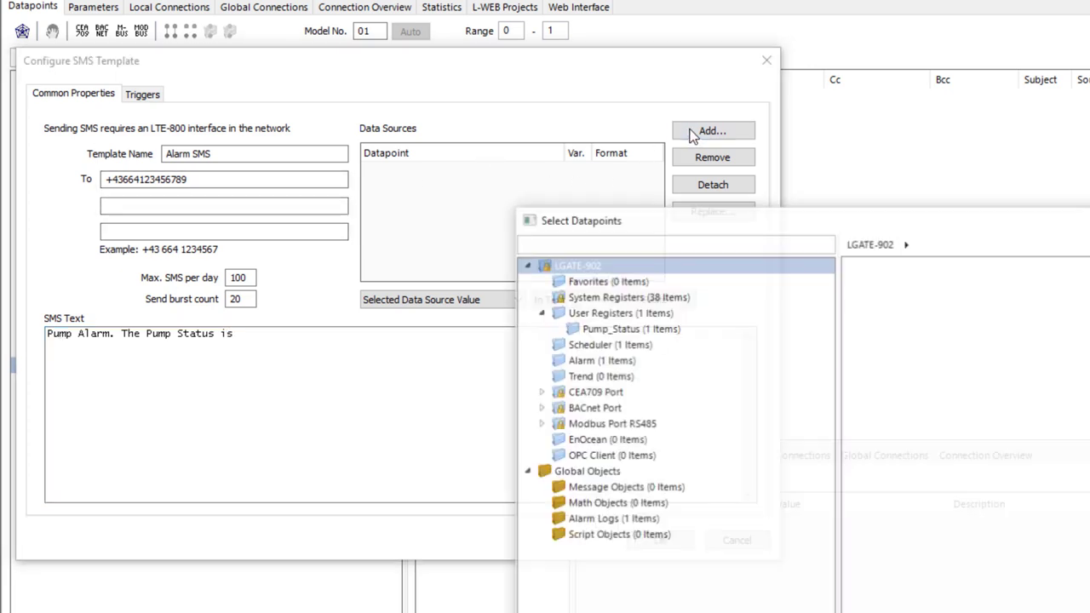
click(628, 343)
double_click(907, 285)
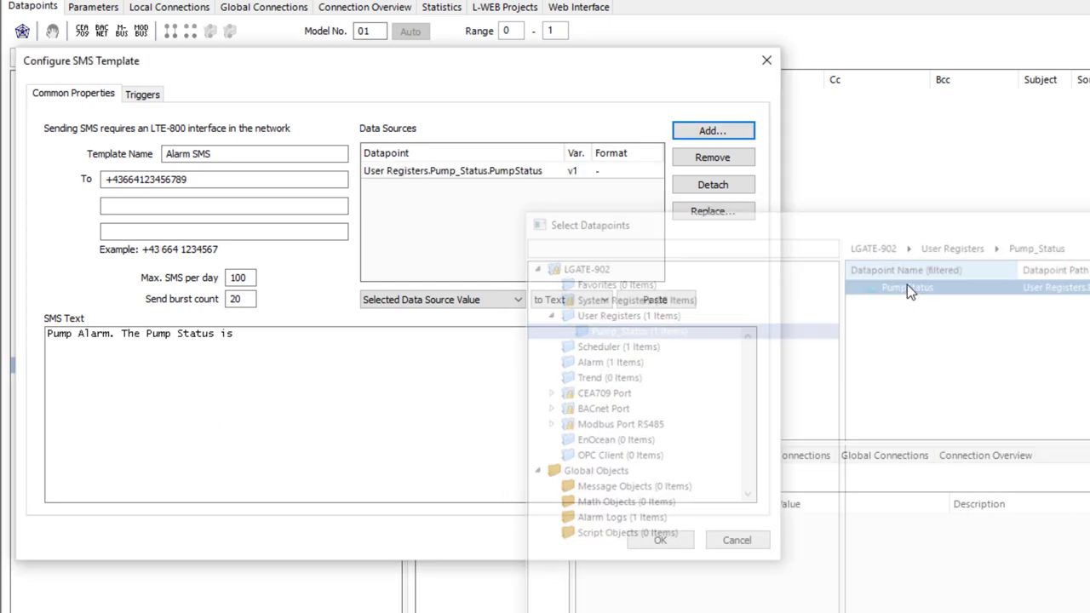
click(469, 171)
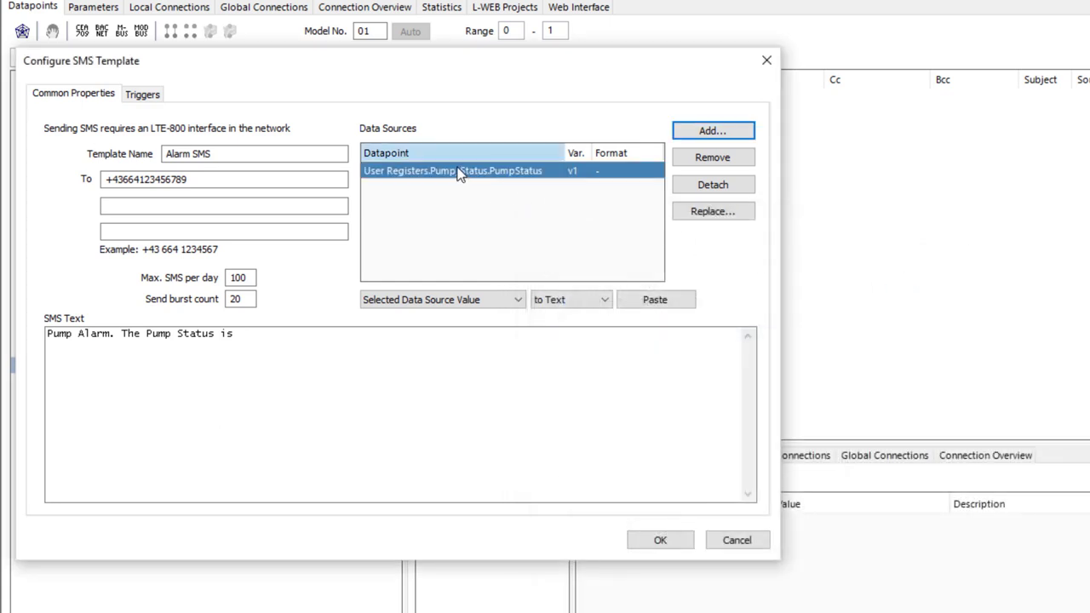
click(647, 302)
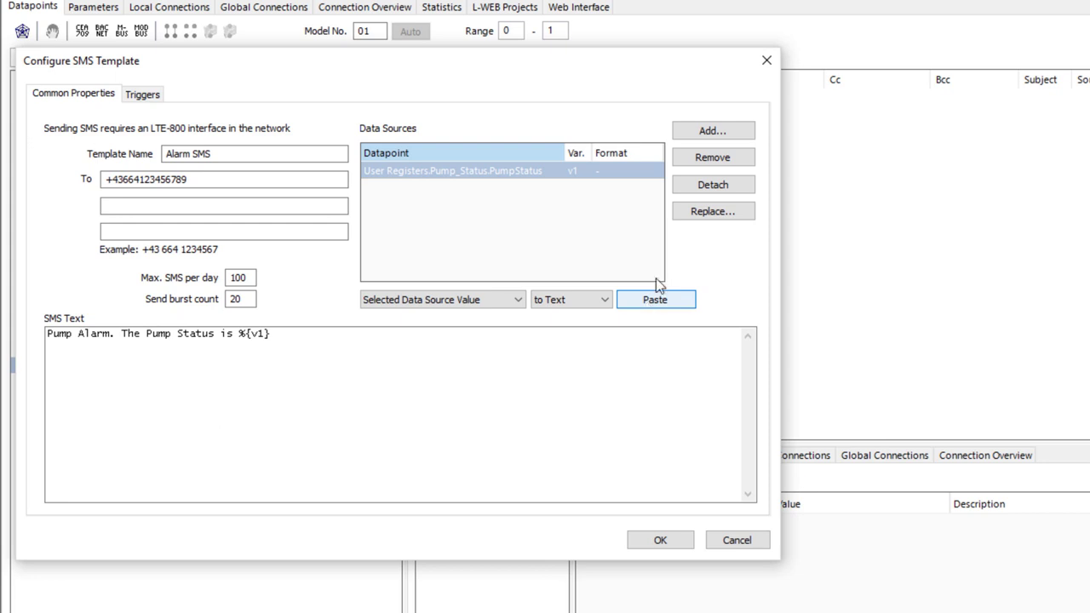
- Add PumpStatus as the SMS trigger on False (== 0) and confirm the template
click(140, 95)
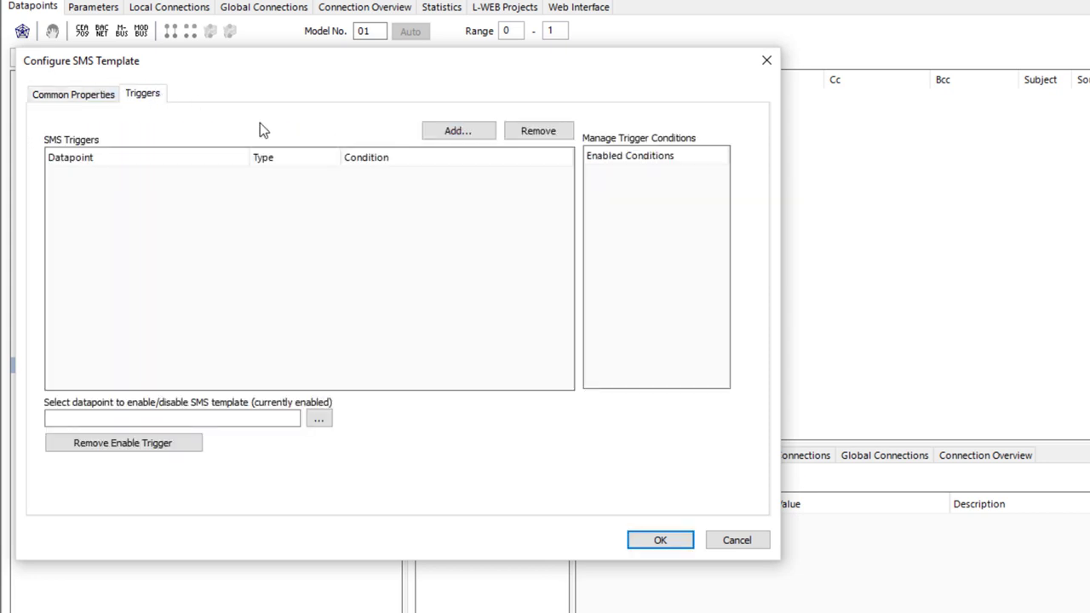
click(462, 133)
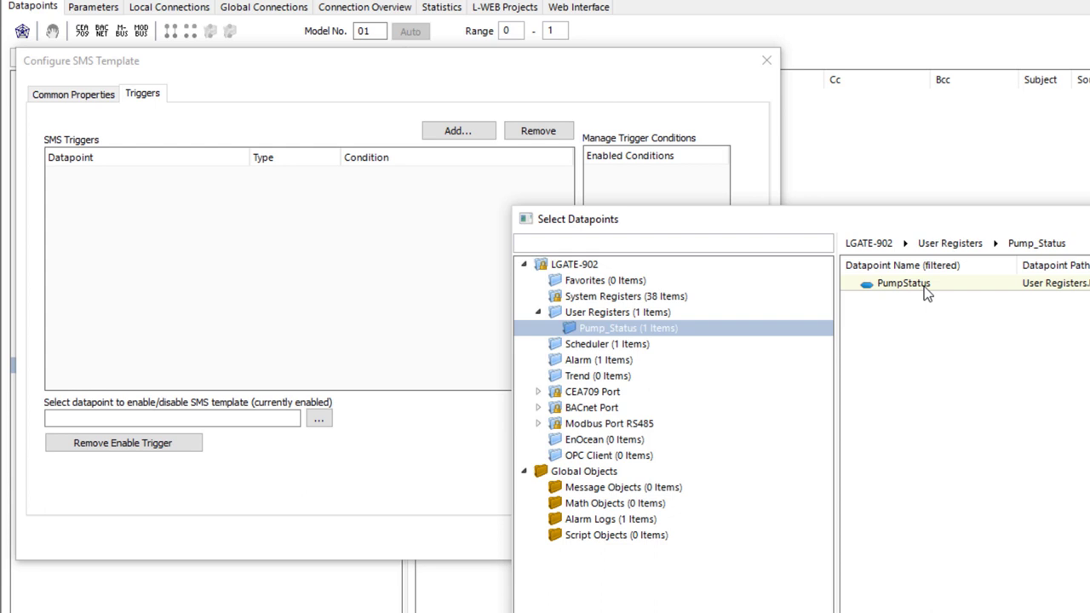
double_click(923, 284)
click(426, 179)
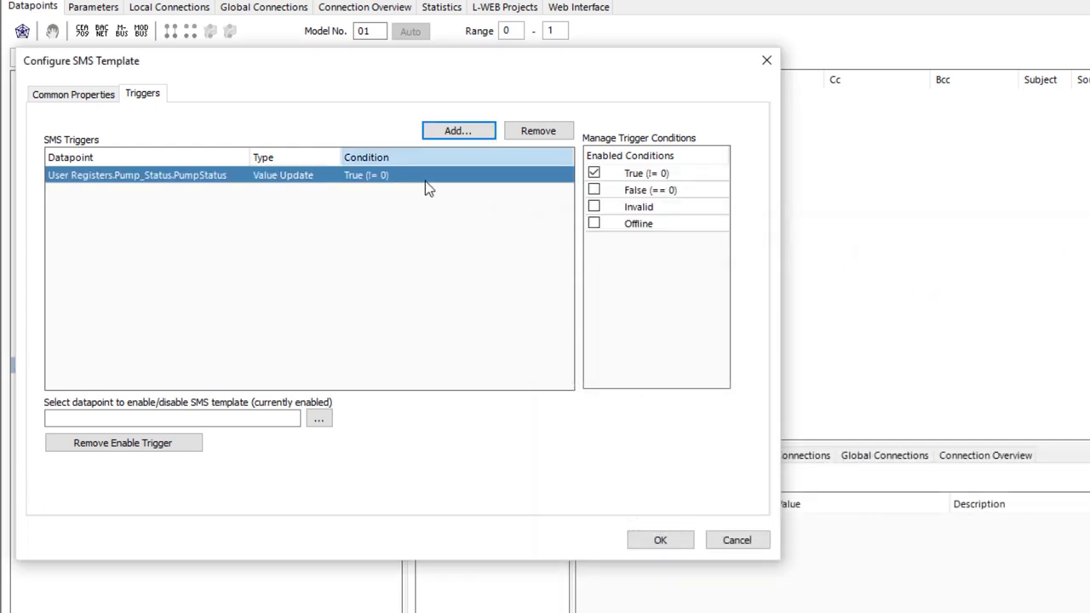
click(594, 190)
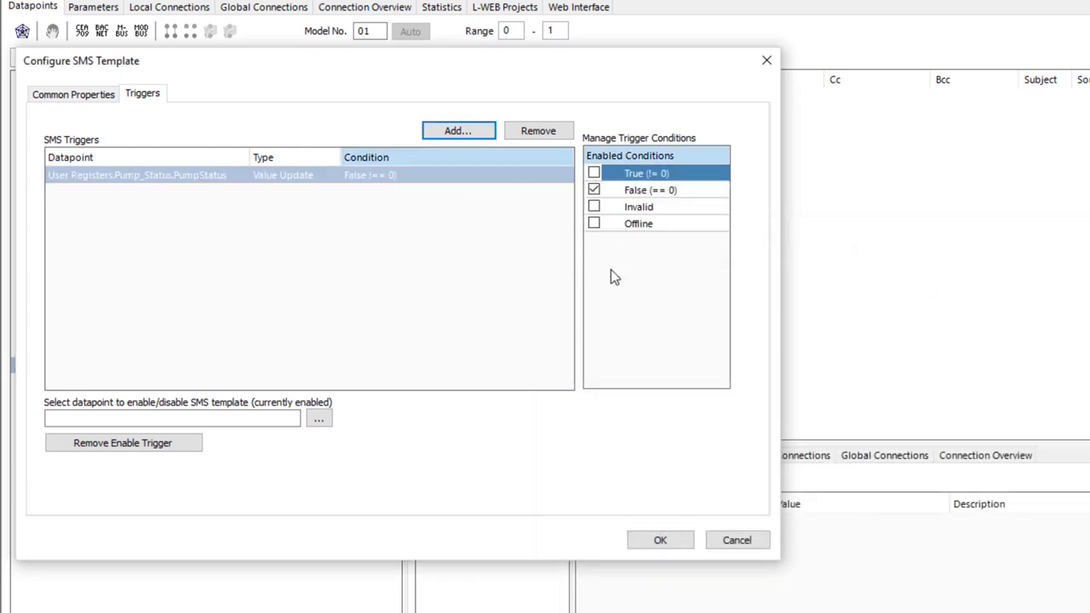
click(660, 544)
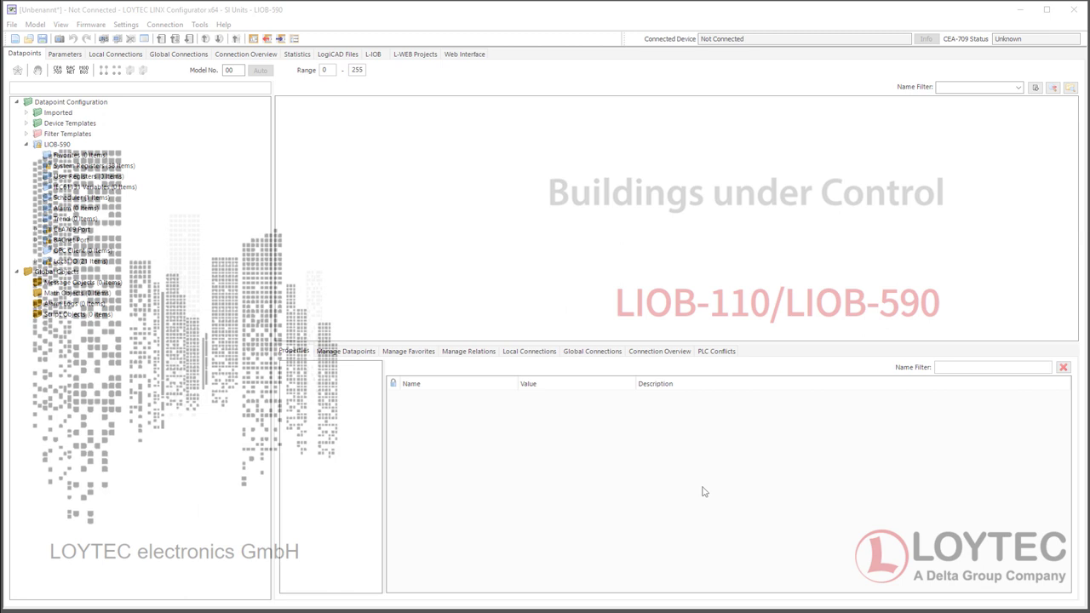
- Keep the LIOB-590 model and name and describe IO1 as Office 224's room temperature
click(35, 24)
mouse_move(51, 51)
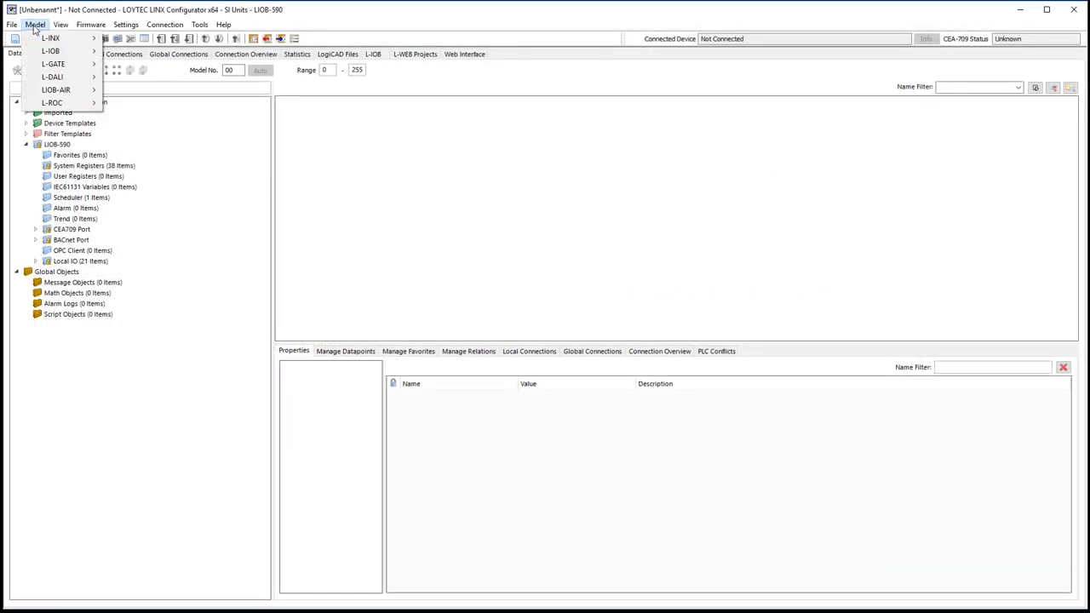
click(137, 129)
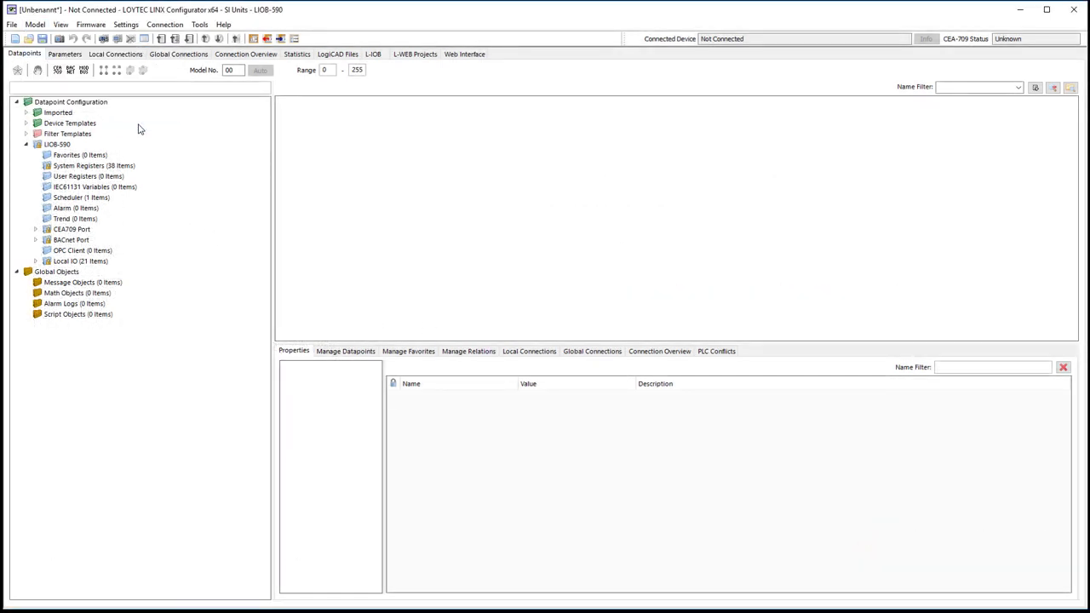
click(373, 55)
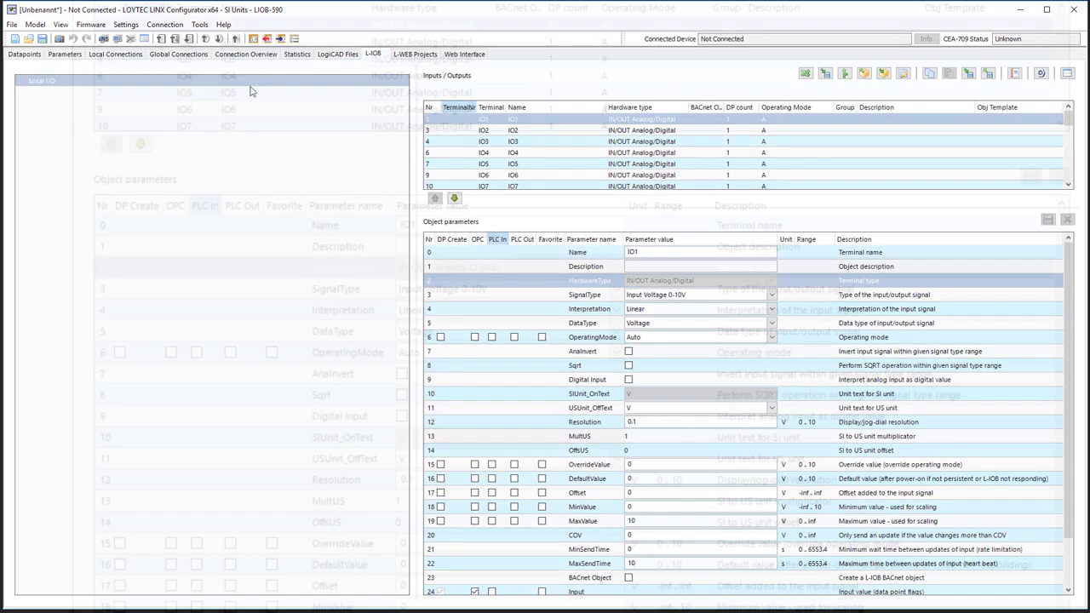
click(221, 30)
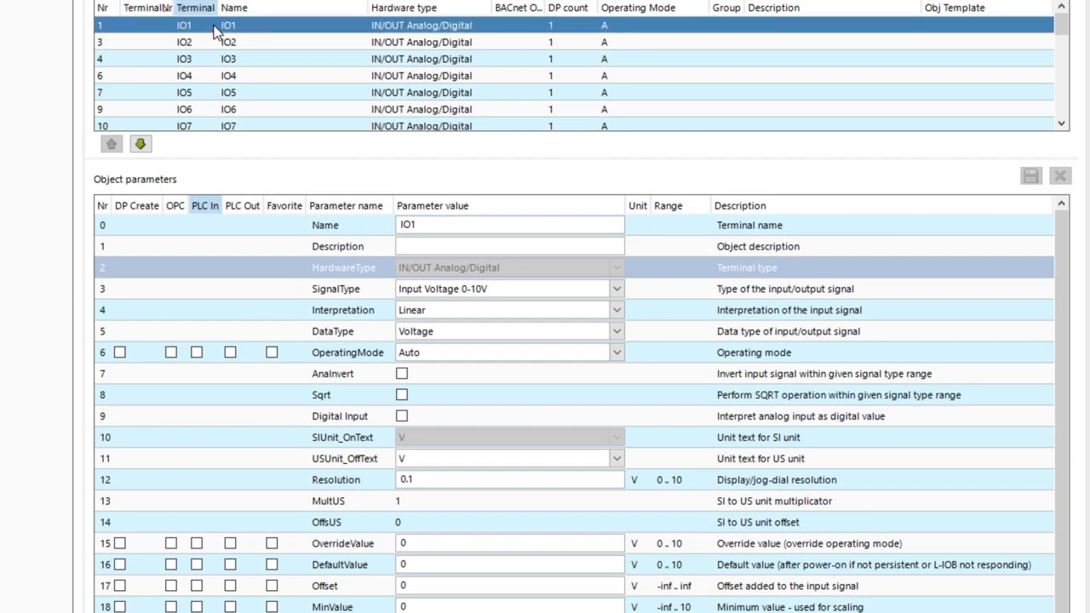
click(423, 226)
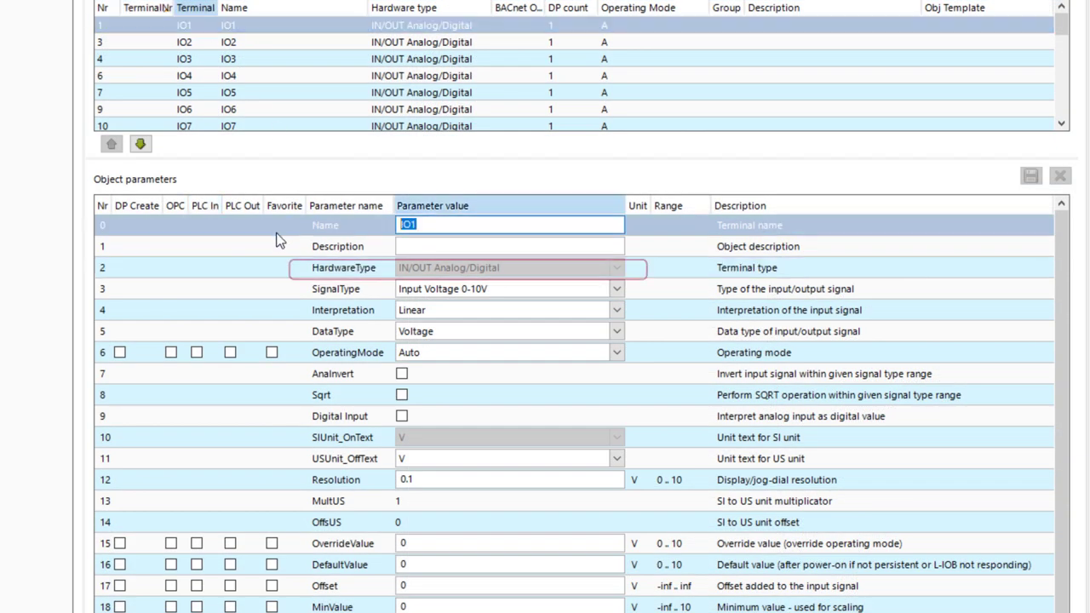
text(Room_Tem)
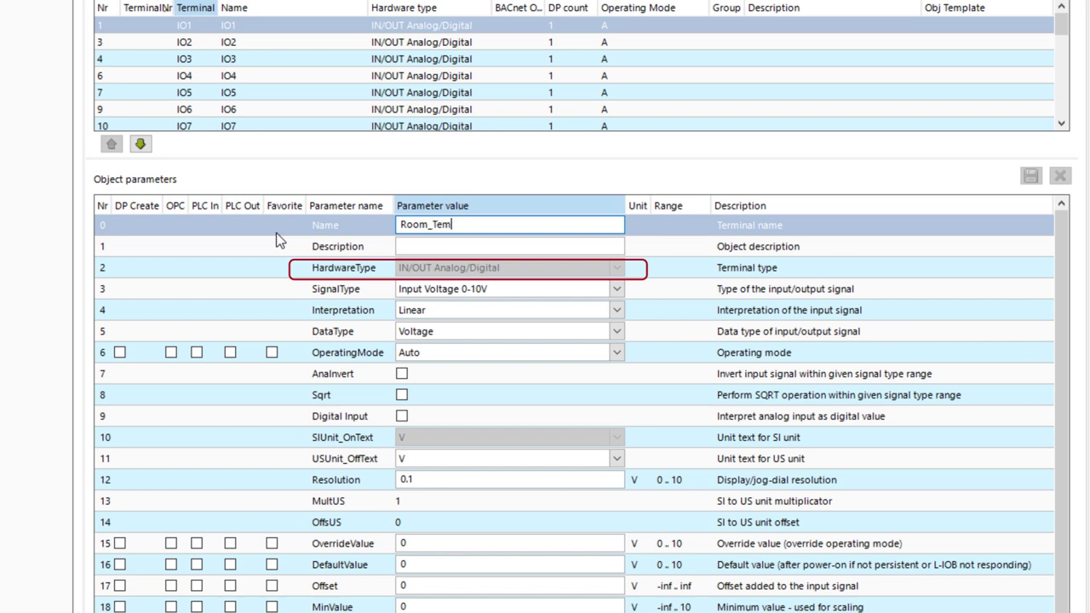
text(perature)
text(_Office_224)
click(408, 249)
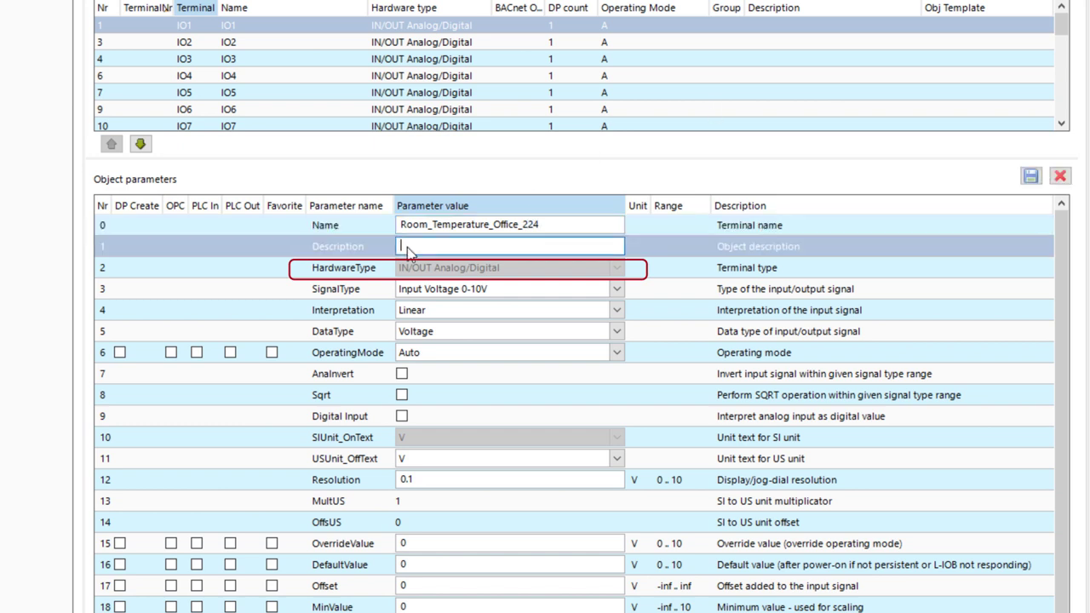
text(Room Te)
text(mperature)
text( of Office)
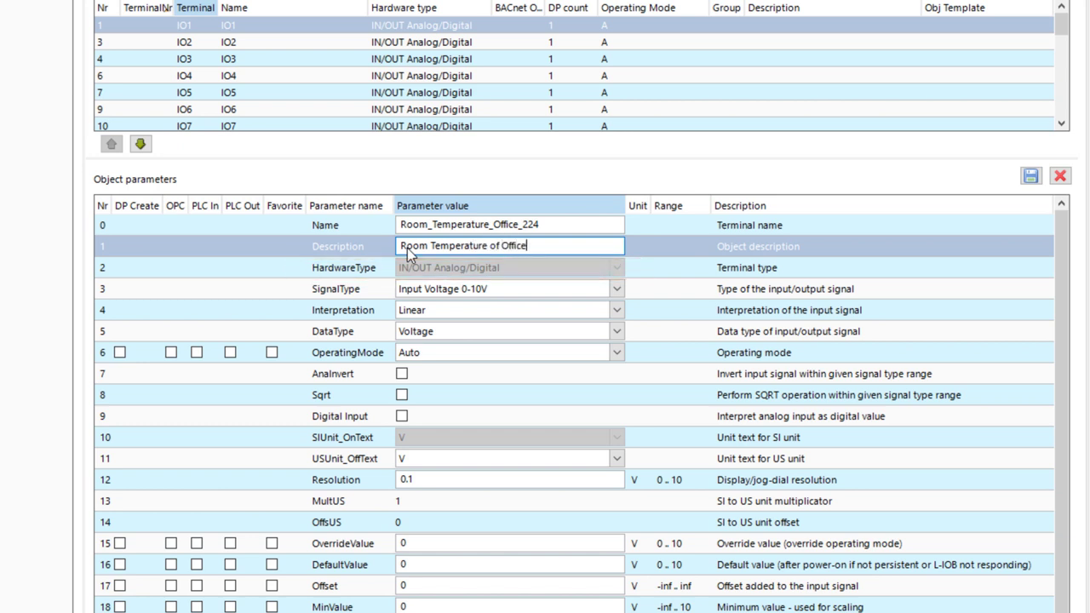
text( 224)
- Make IO1 a resistance input interpreted as NTC10K and commit it
click(487, 293)
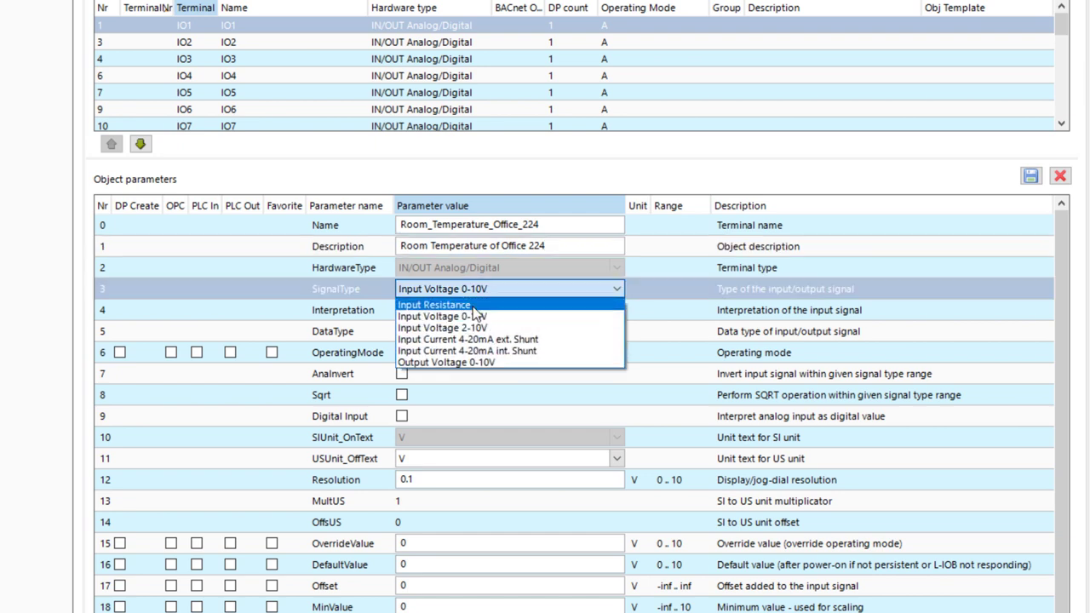
click(480, 305)
click(480, 305)
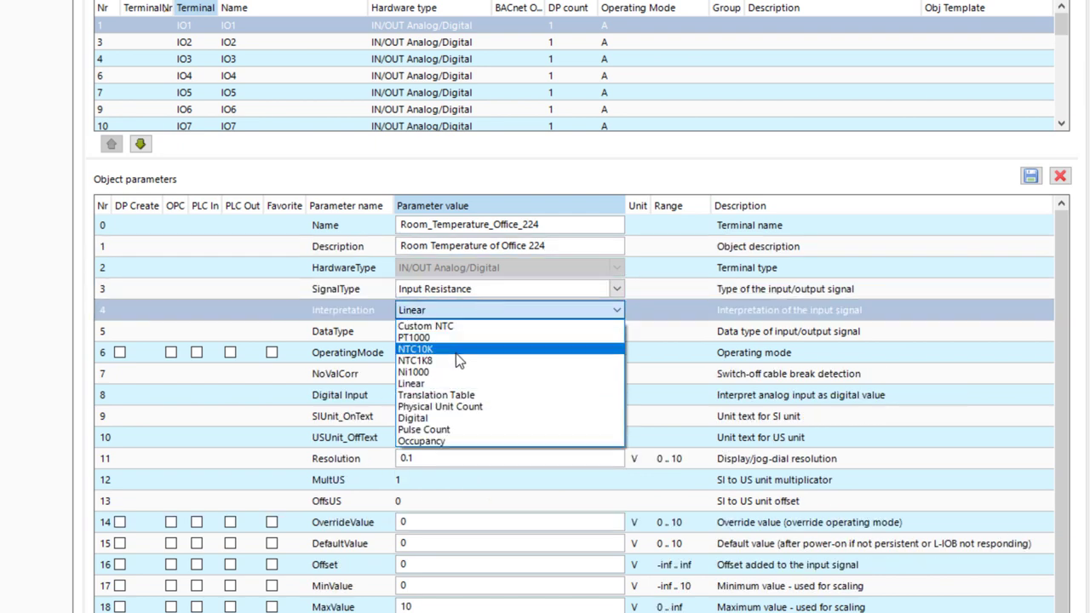
click(453, 353)
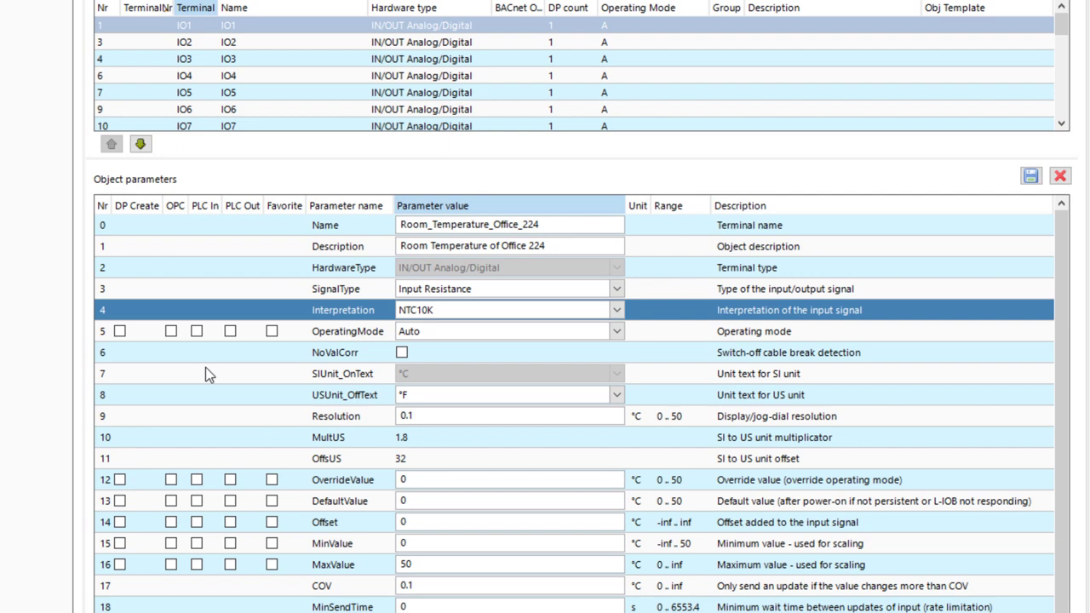
click(179, 43)
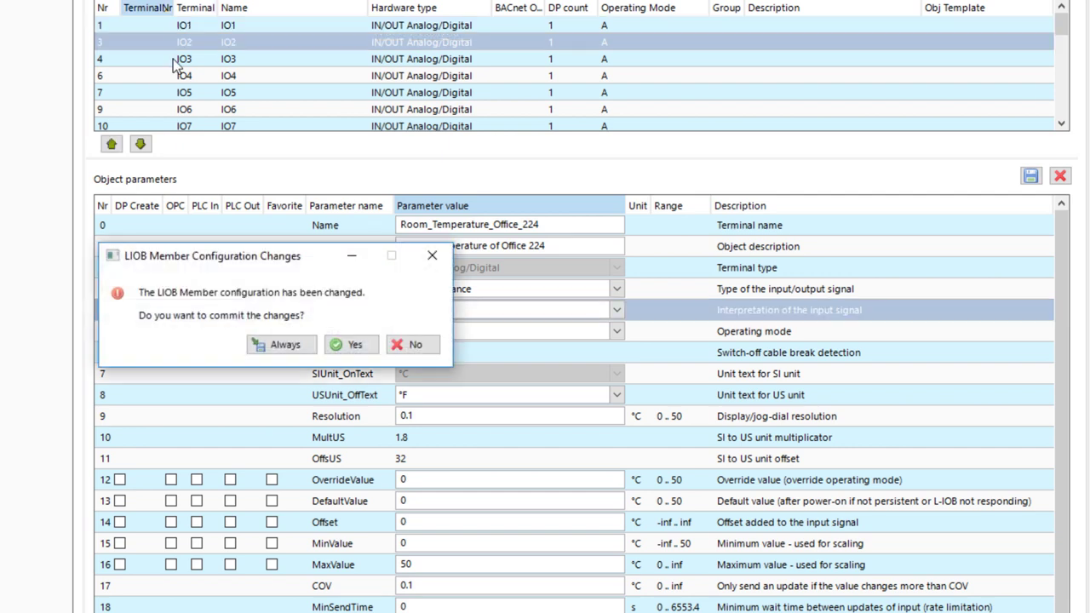
click(356, 349)
- Name IO2 'Heating_Valve_224' with description 'Heating Valve of Office 224'
click(429, 223)
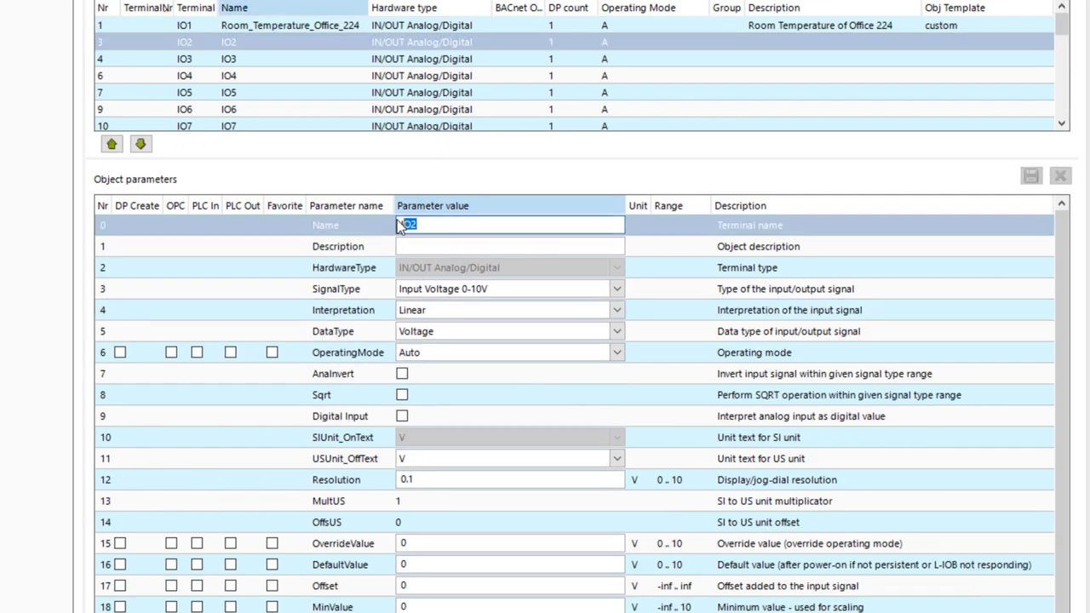
text(Hea)
text(ting_Va)
text(lve_22)
text(4)
click(452, 246)
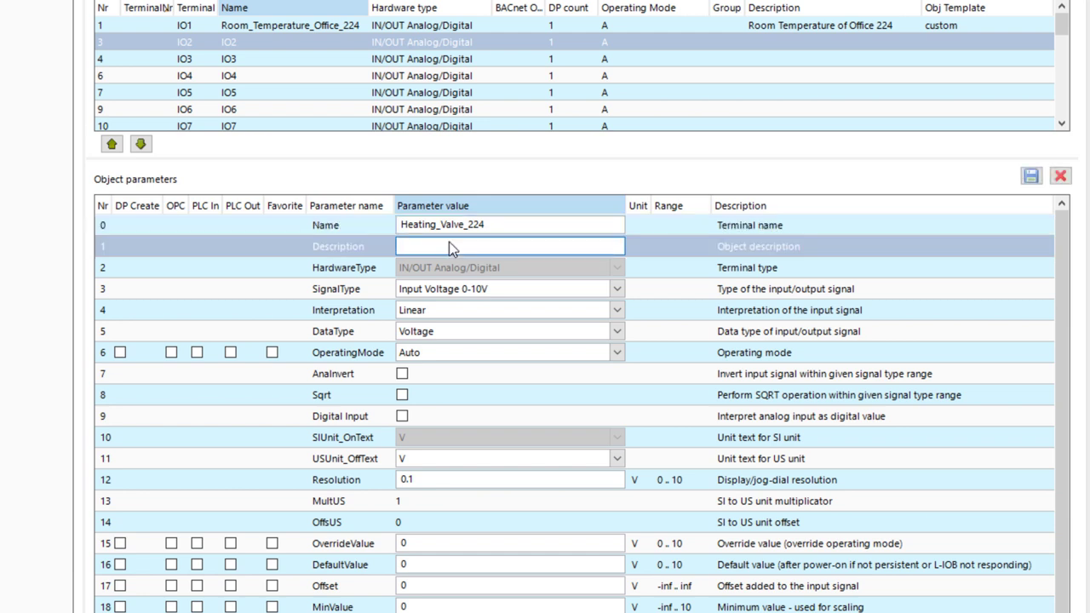
text(Heating)
text( Valve)
text( of Offic)
text(e 224)
- Set IO2 to a 0-10V voltage output, interpreted as analog, in Percent Level
click(455, 288)
click(443, 358)
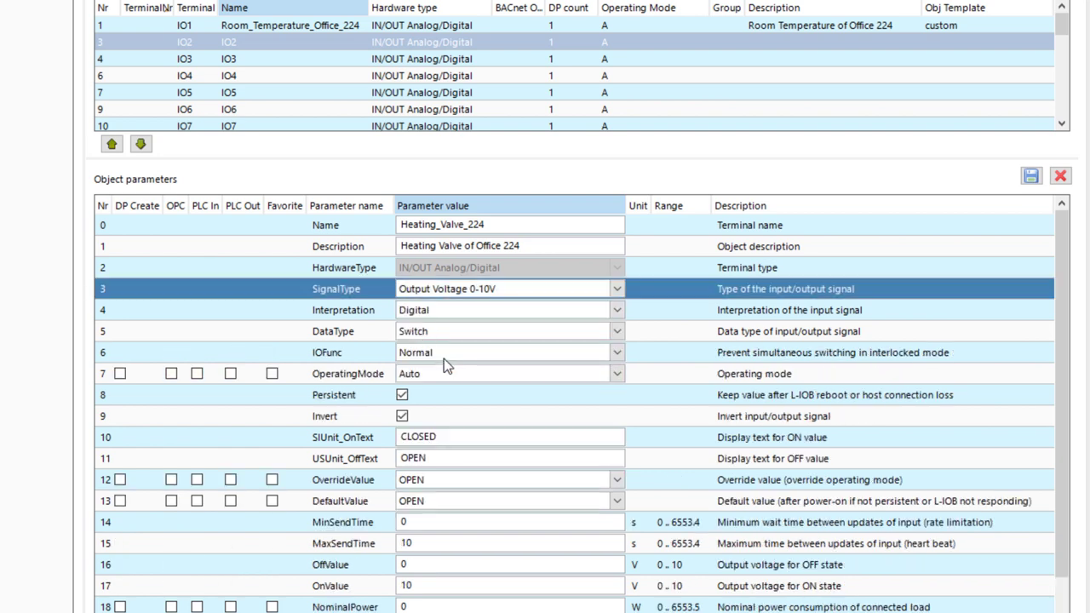
click(439, 311)
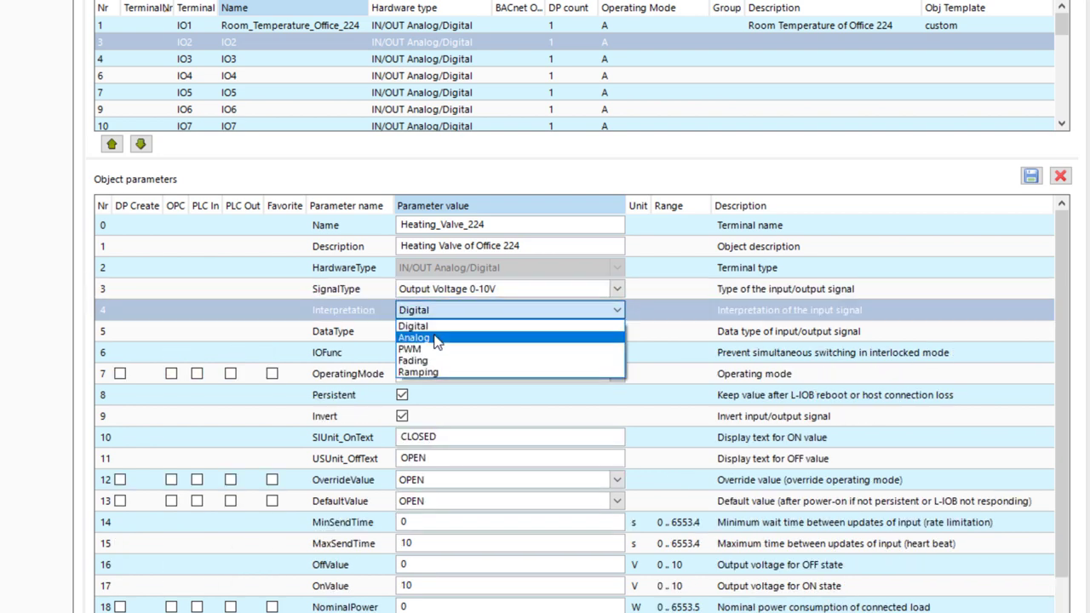
click(436, 339)
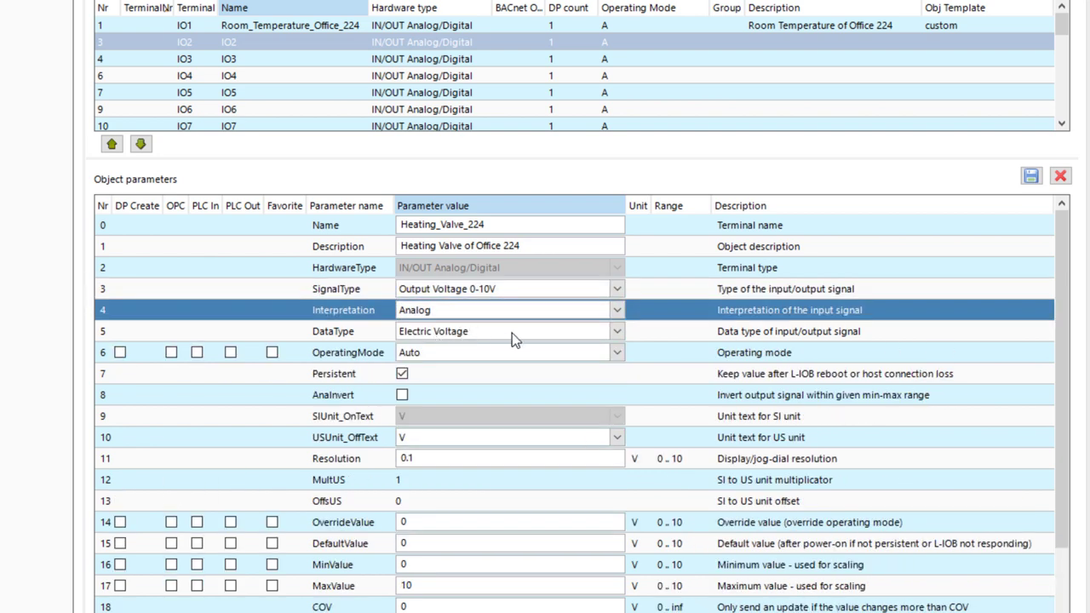
click(511, 333)
click(469, 362)
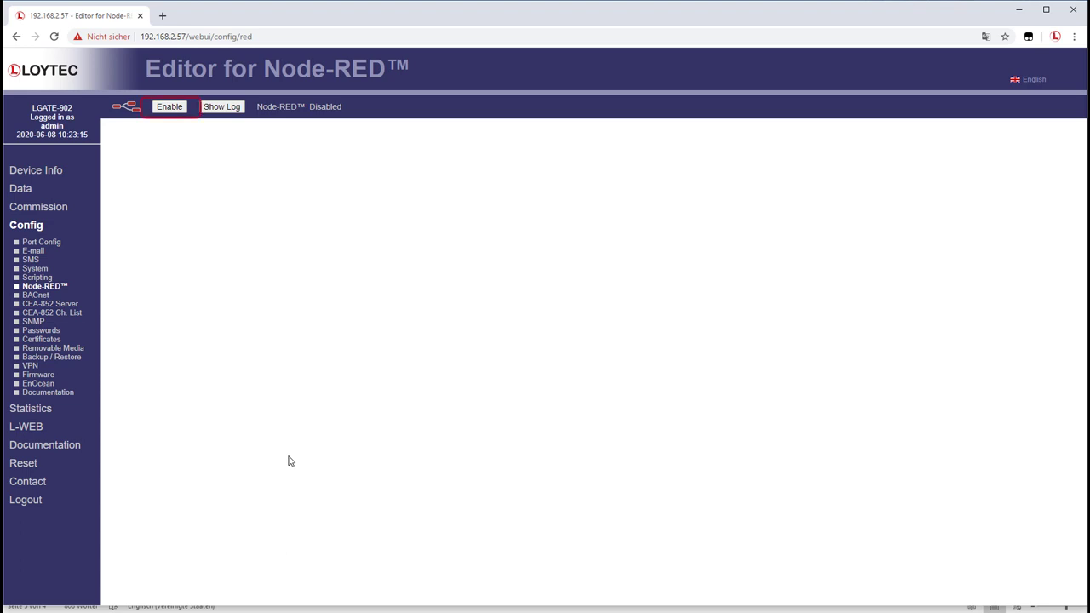
- Enable Node-RED on the LGATE-902 and rename Flow 1 to 'Read System Temperature'
click(172, 111)
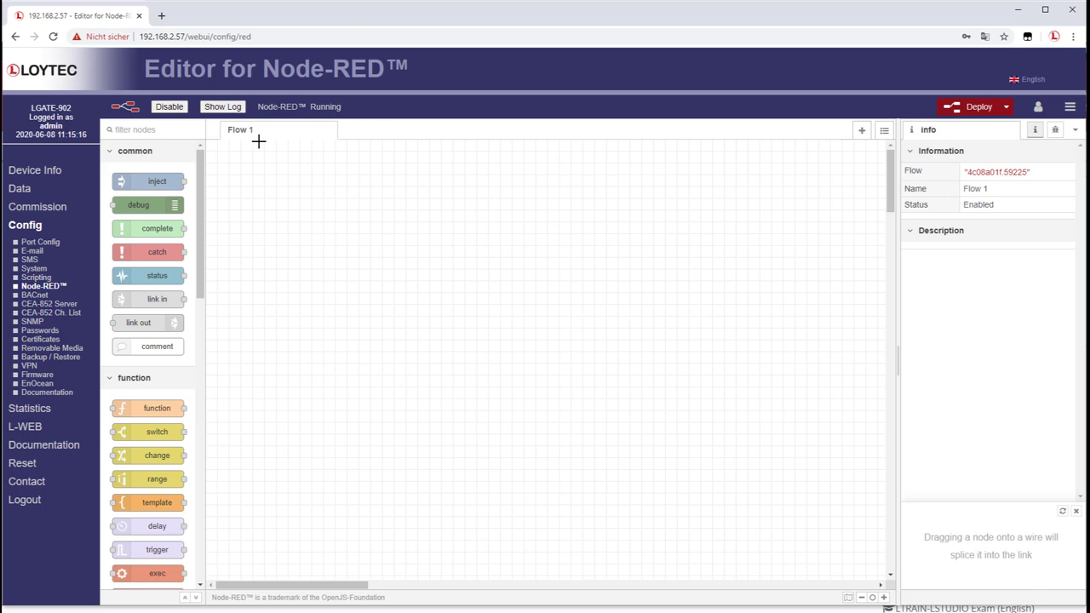
double_click(246, 134)
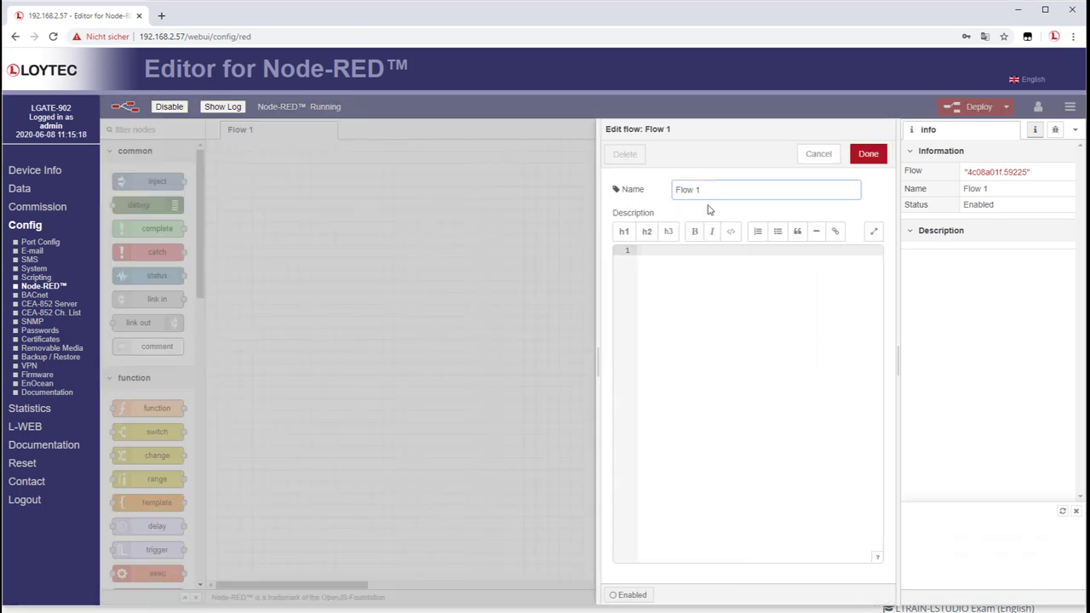
click(656, 195)
text(Re)
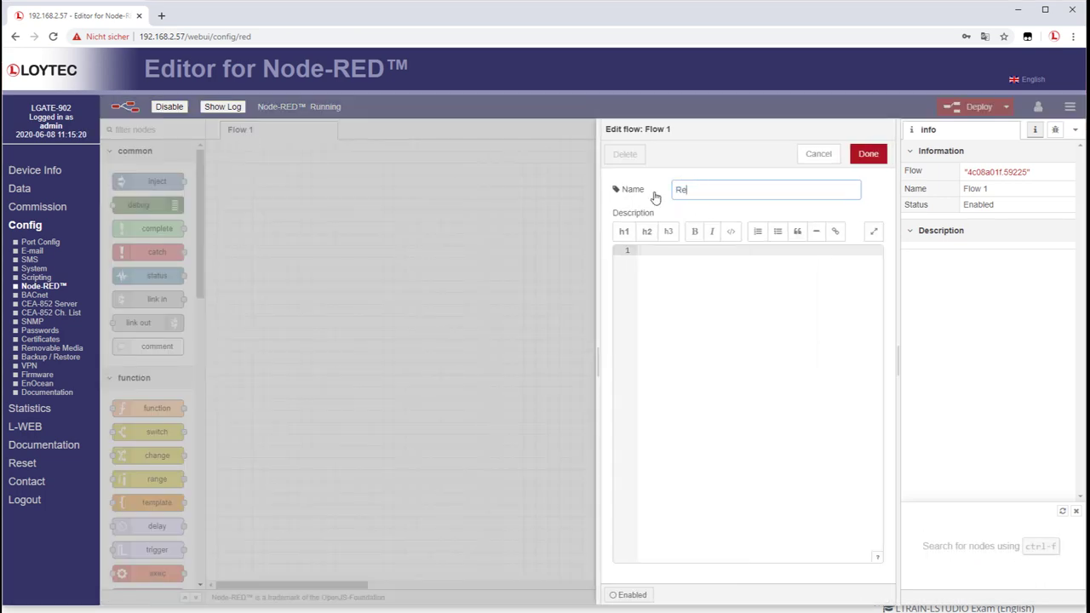
text(ad System Tem)
text(peratur)
text(e)
click(868, 154)
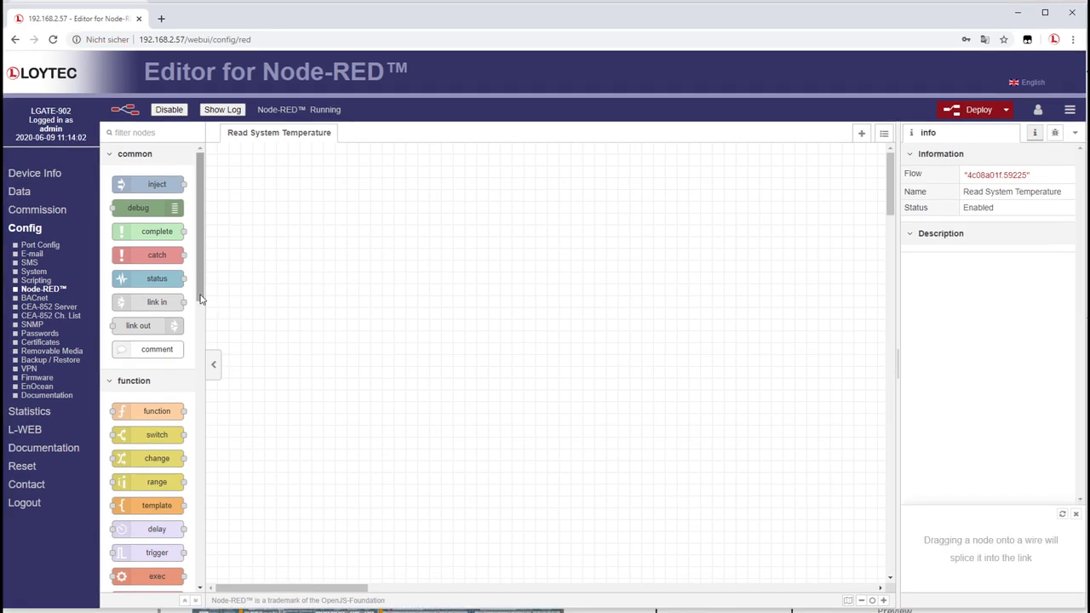
- Place a readDP node and a debug node side by side on the flow canvas
scroll(207, 361, down, 3)
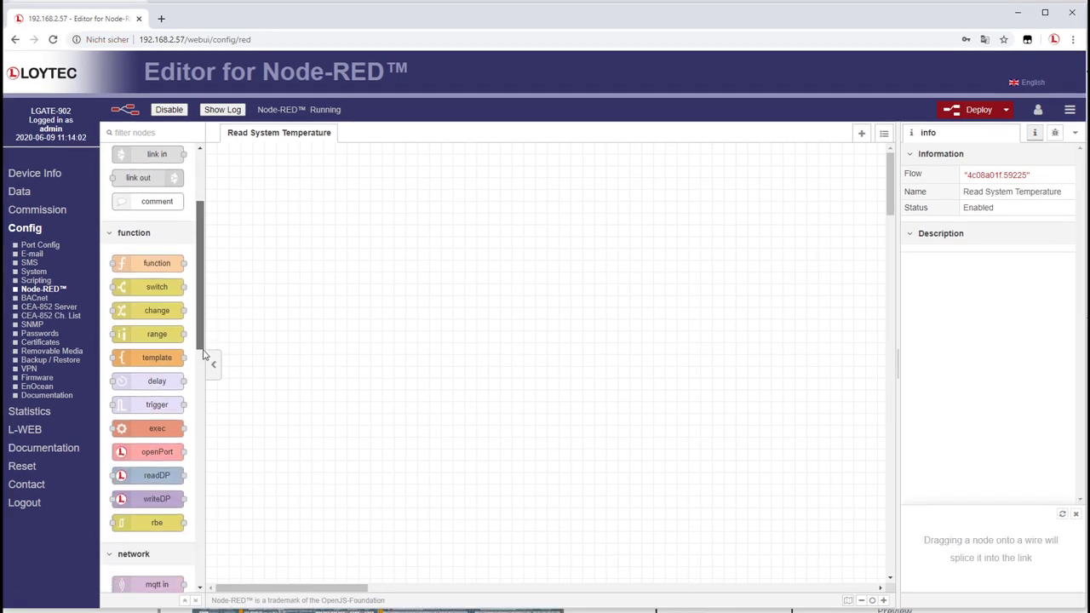
scroll(204, 387, down, 3)
scroll(203, 400, down, 1)
scroll(205, 407, up, 1)
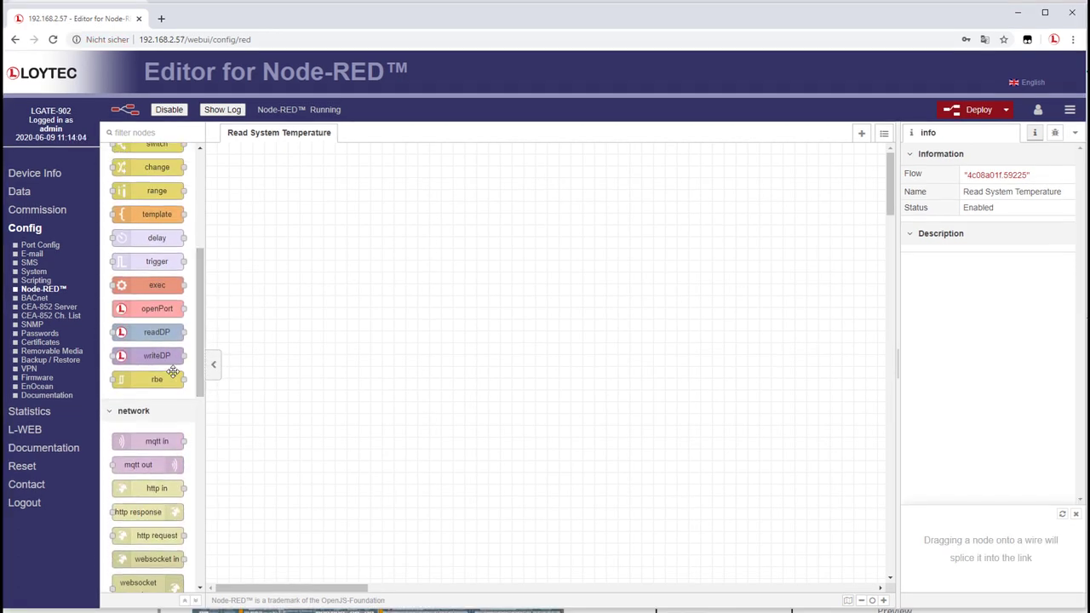
drag(141, 329, 289, 224)
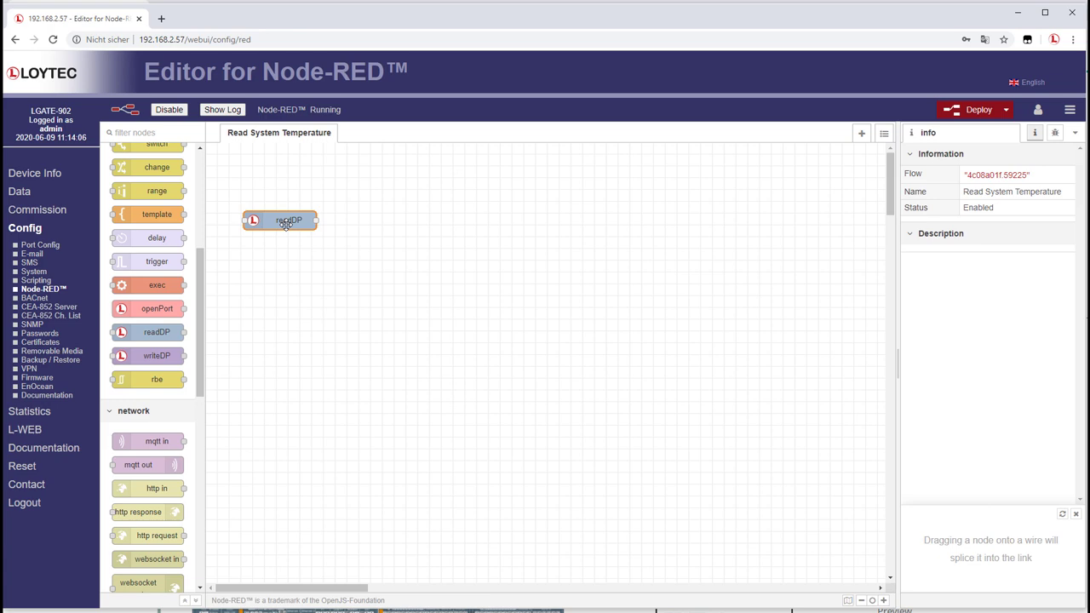
mouse_move(199, 292)
mouse_down()
mouse_move(196, 192)
mouse_move(474, 224)
mouse_up()
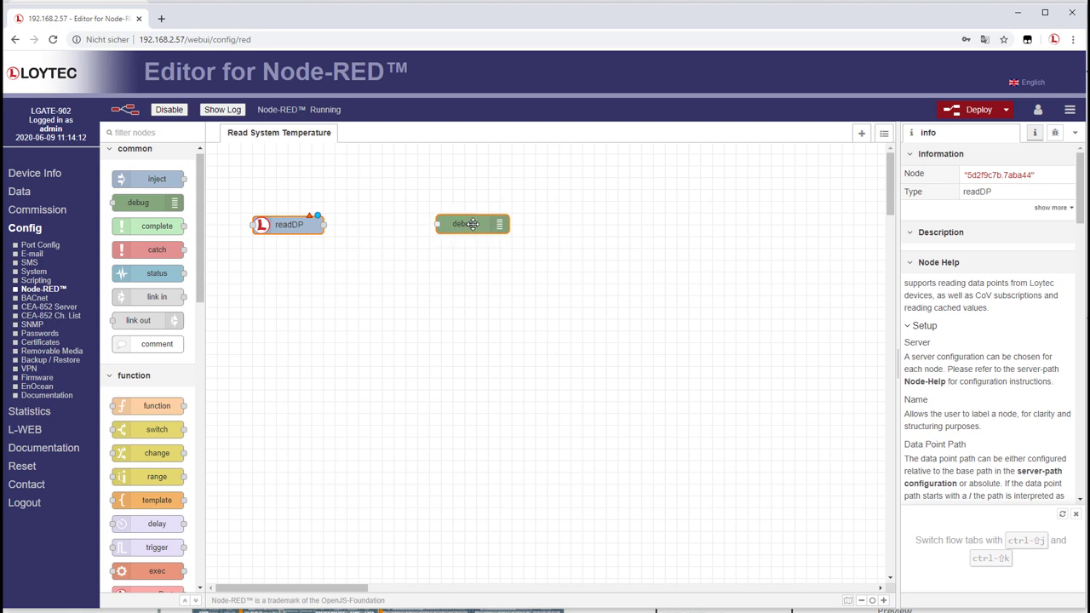
- Give the readDP node a new server config named LIOB-902 with base path '/'
double_click(290, 224)
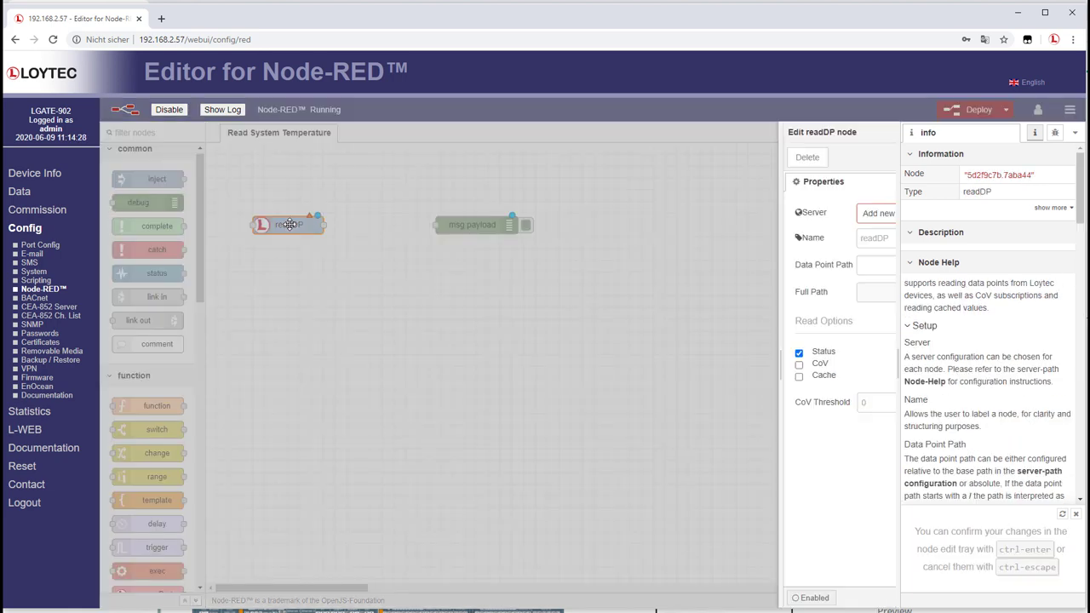
click(853, 213)
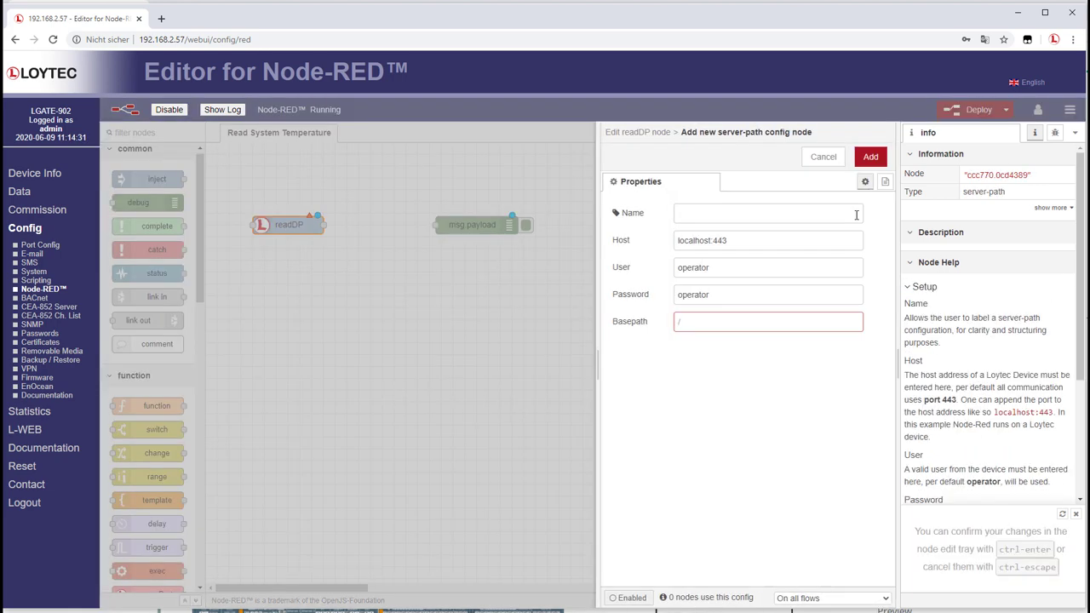
click(696, 213)
text(IOB)
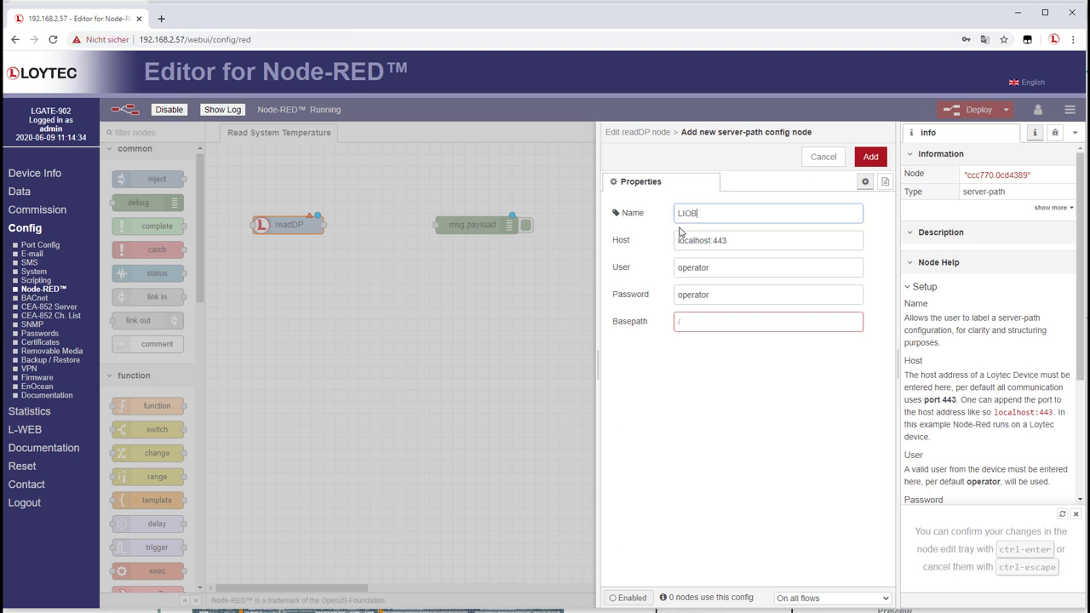
text(-902)
click(681, 322)
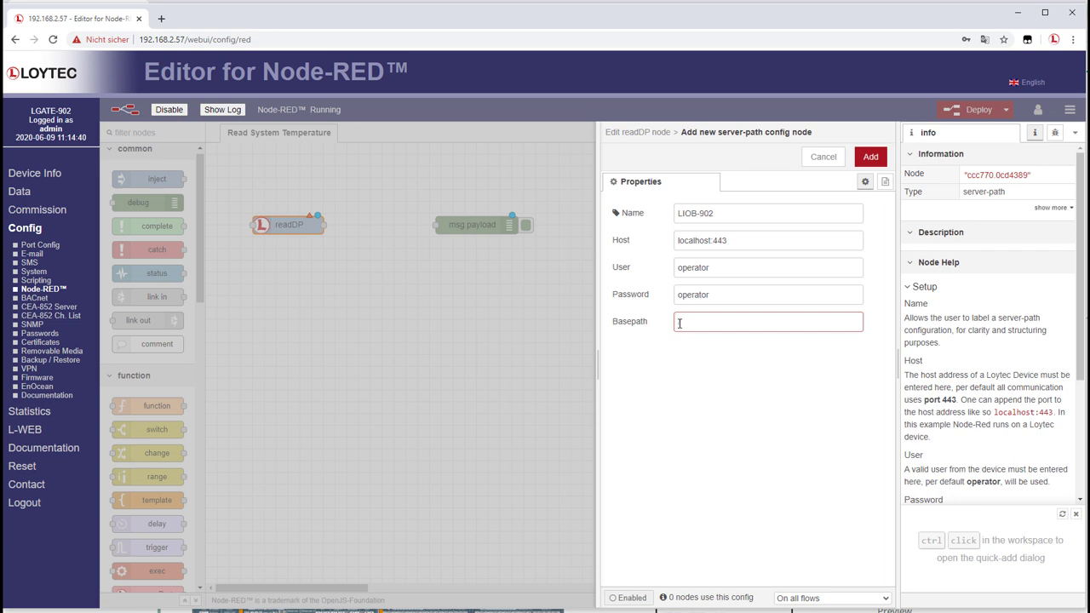
text(/)
click(870, 159)
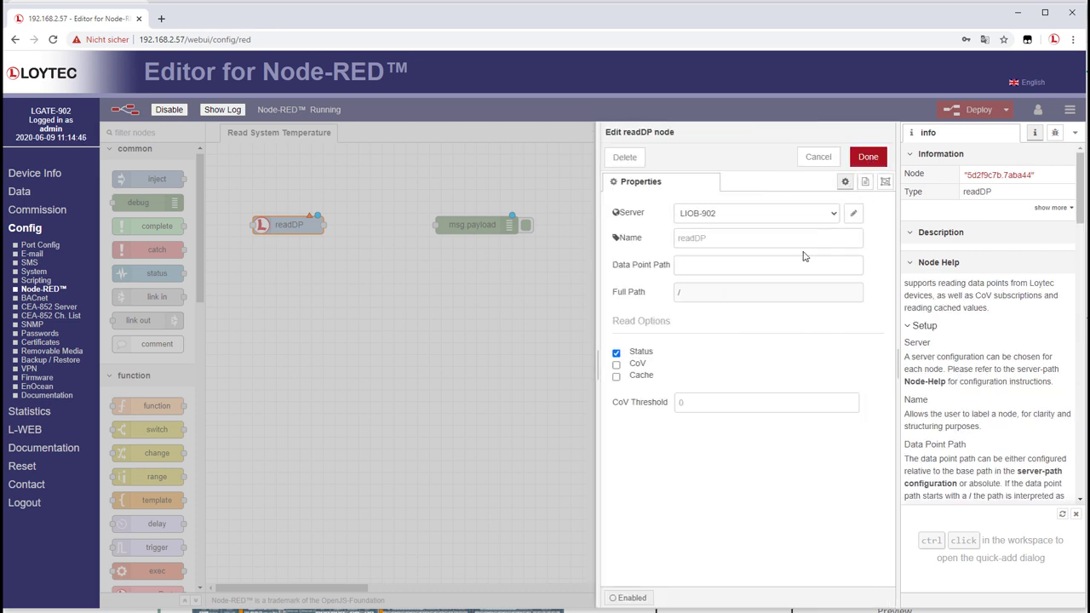
- Set the readDP data point path to System Registers/System Temp with CoV enabled
click(681, 265)
text(System Registers/System Temp)
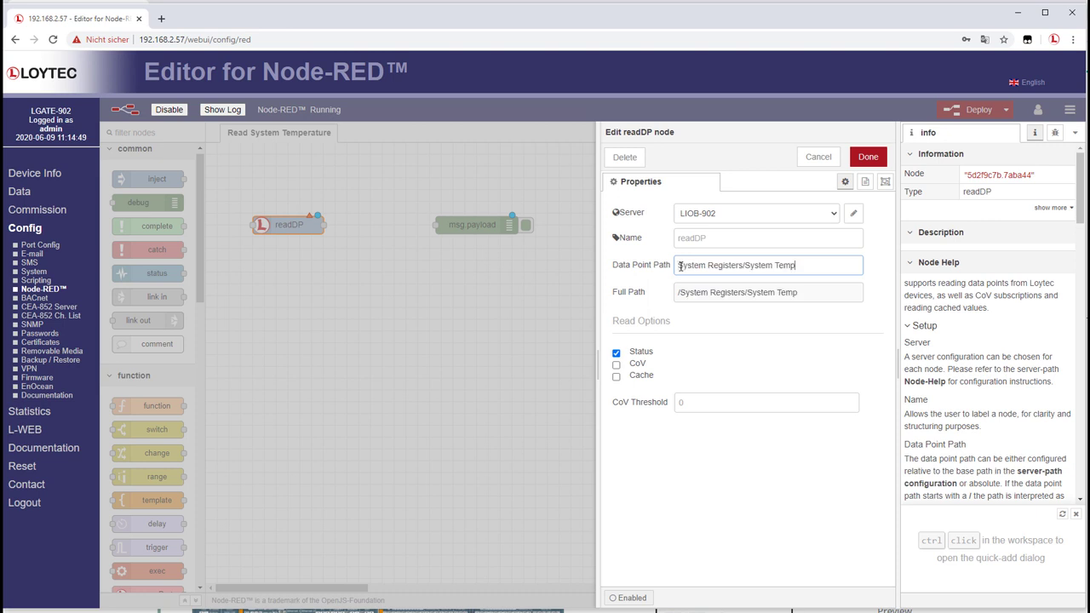
click(617, 366)
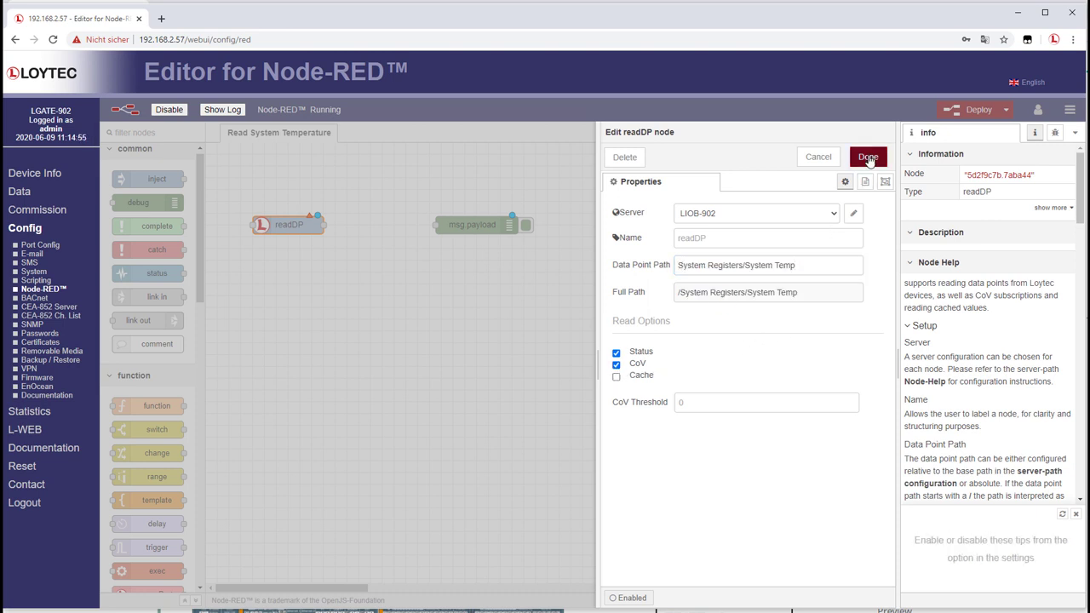
click(867, 157)
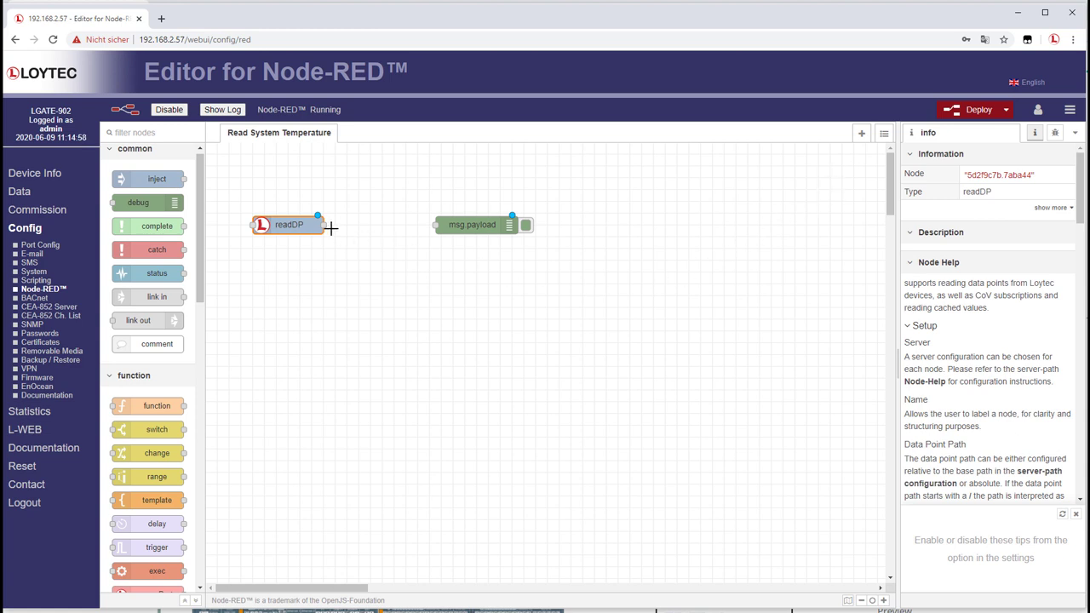
- Wire readDP into the msg.payload debug node, deploy, and watch the debug messages
drag(325, 225, 436, 225)
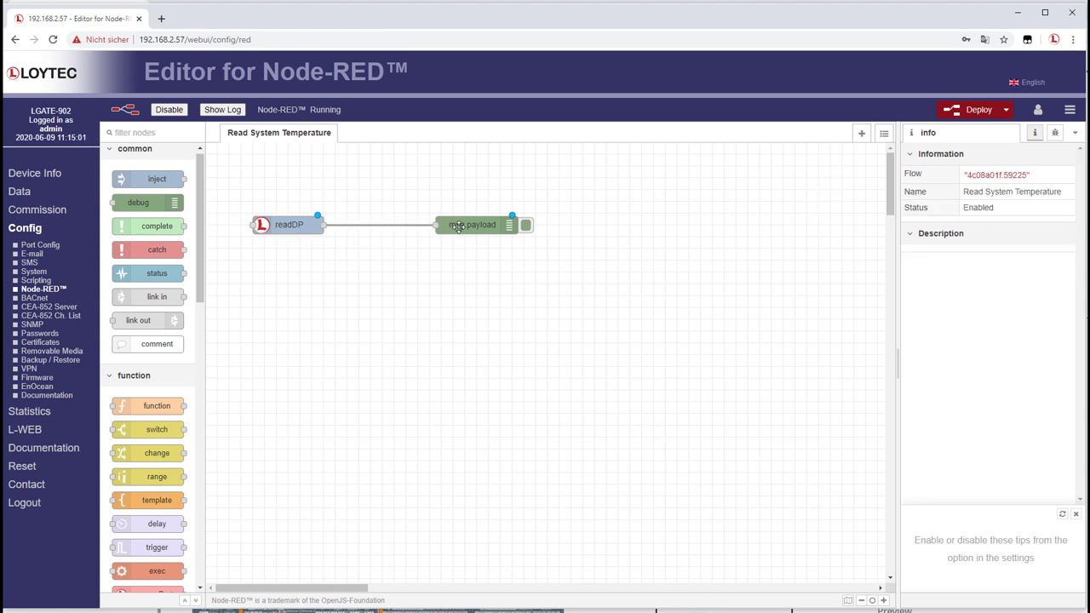
click(458, 226)
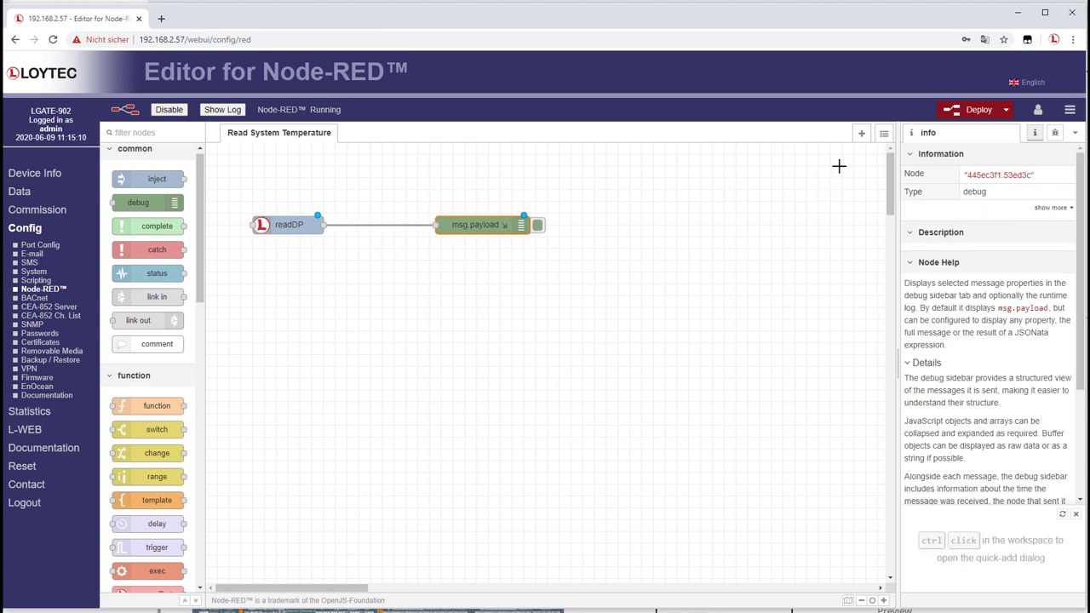
click(952, 111)
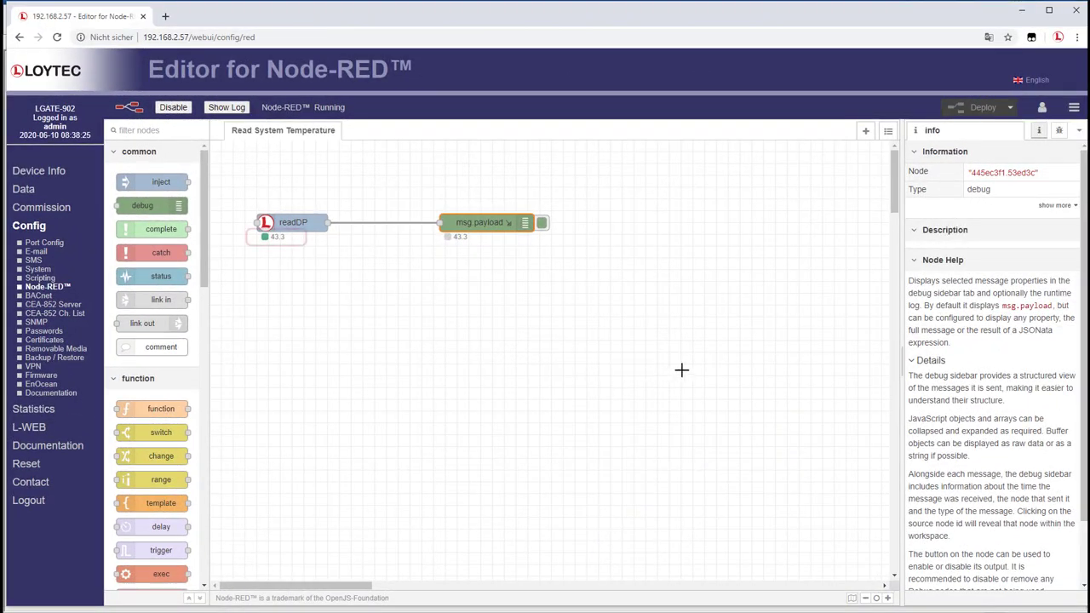
click(1059, 130)
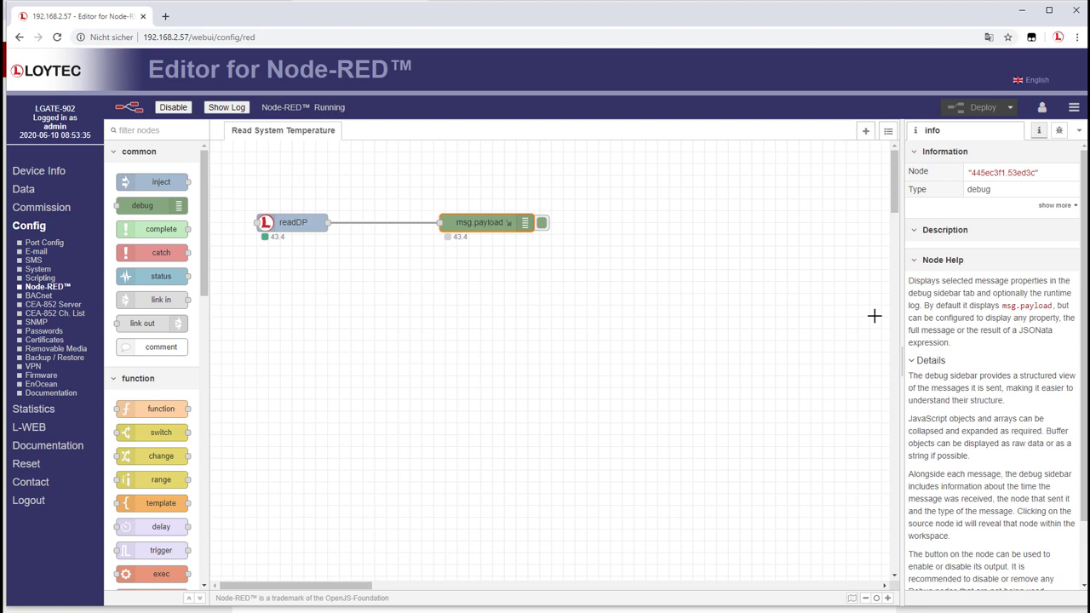
- Search the palette for 'worldmap' and install node-red-contrib-web-worldmap
click(1073, 108)
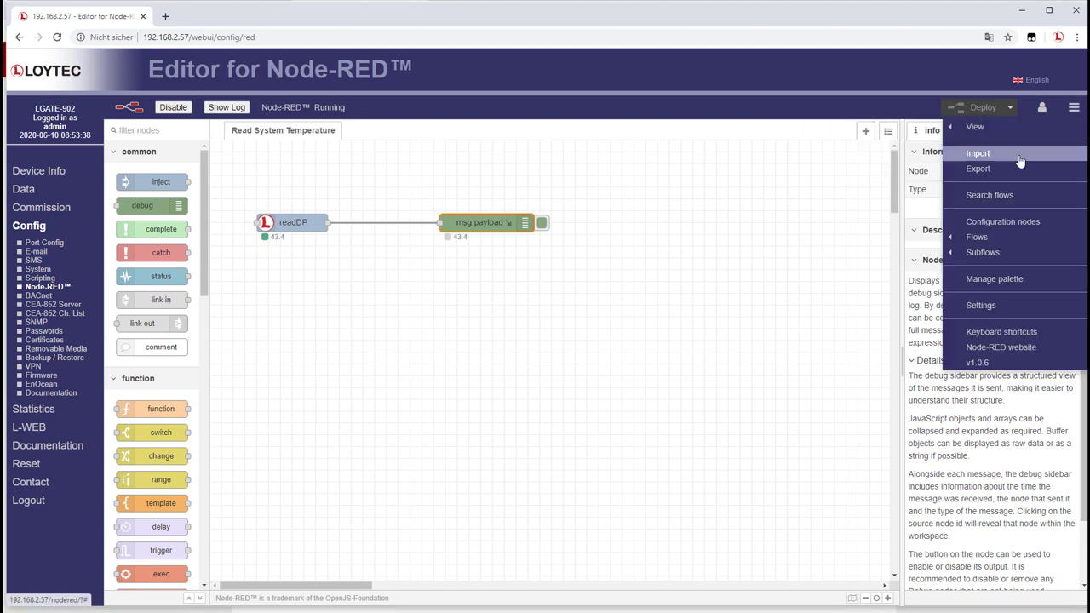
click(983, 279)
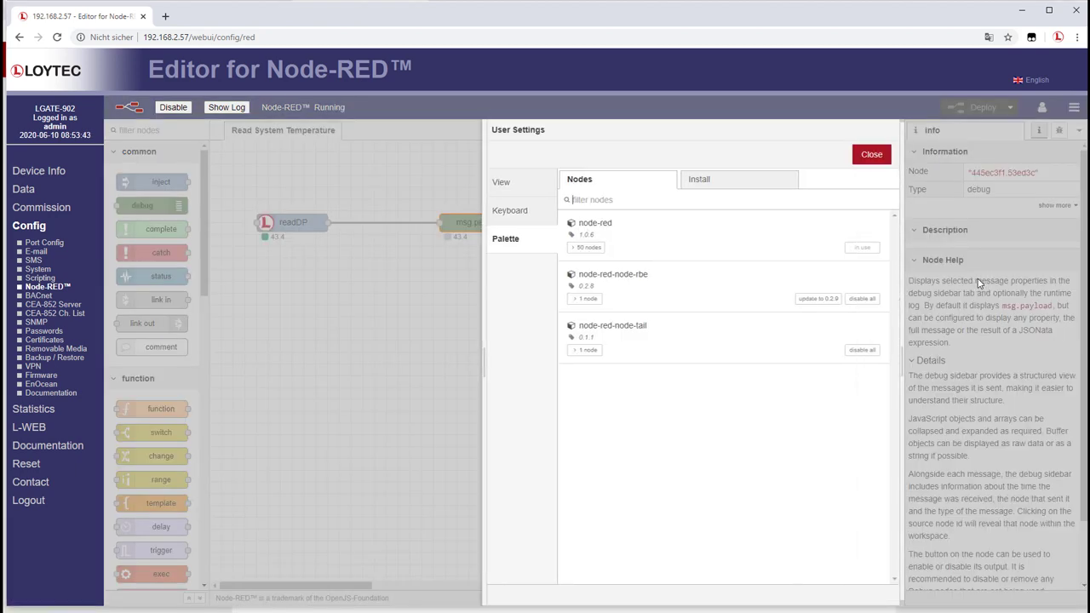
click(700, 182)
click(625, 227)
text(world)
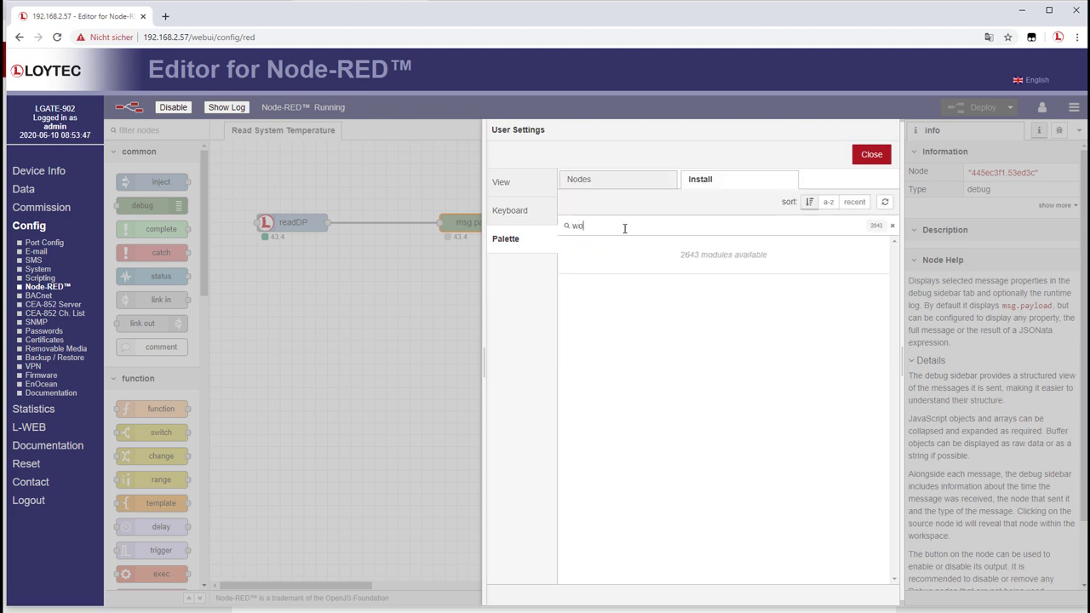
text(map)
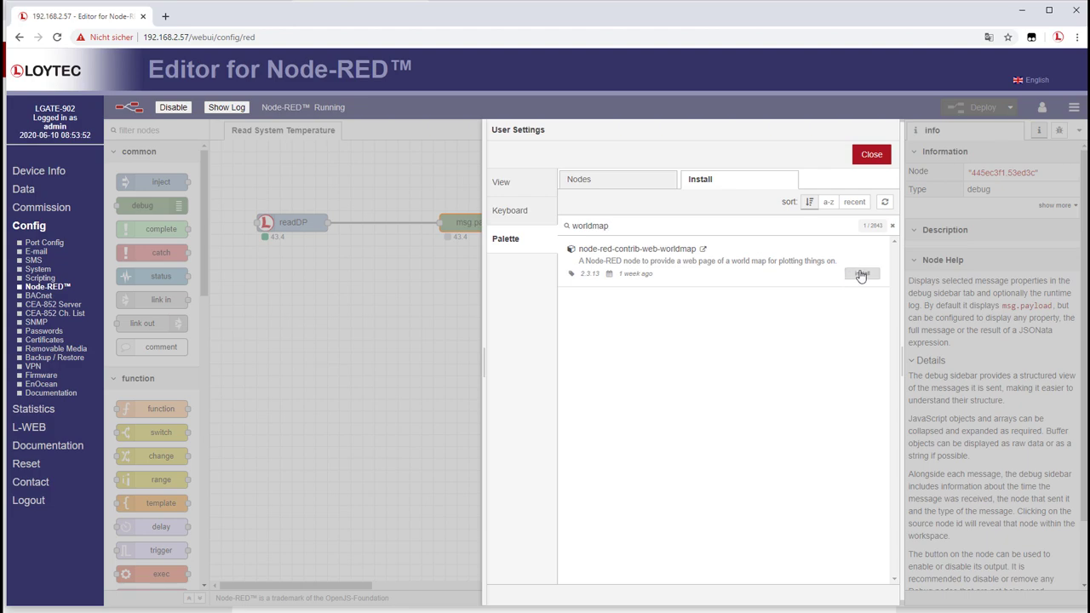
click(861, 274)
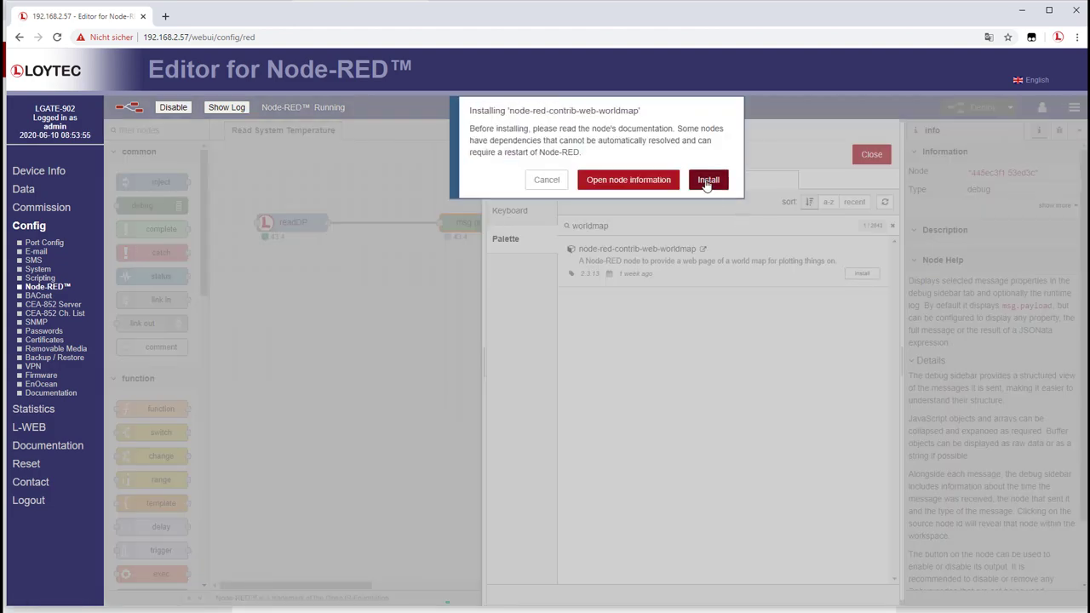
click(707, 179)
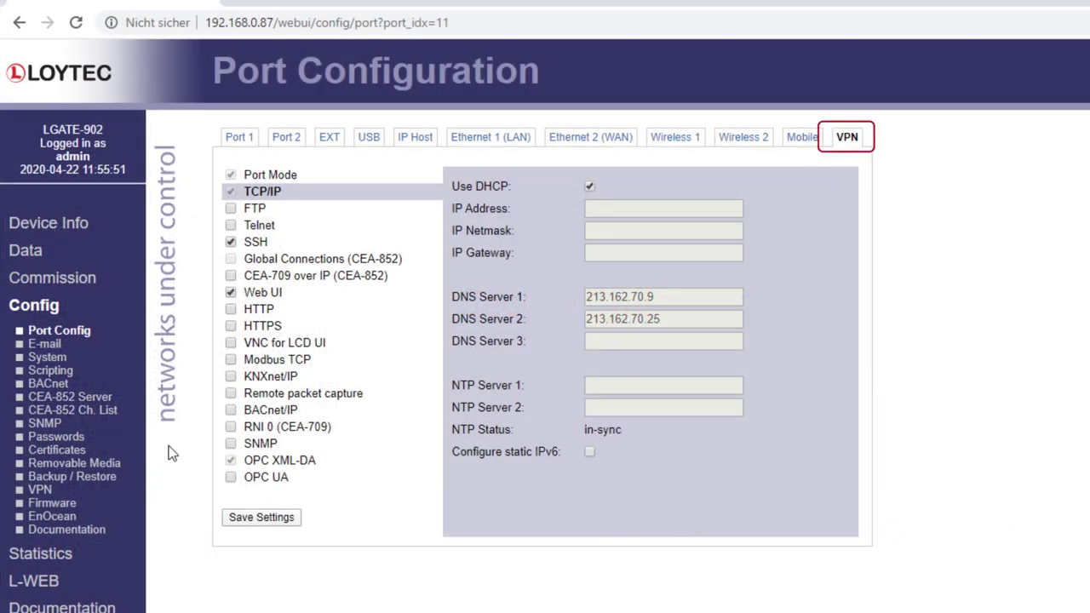
- Tick BACnet/IP on the VPN port and save the port settings
click(230, 410)
click(276, 519)
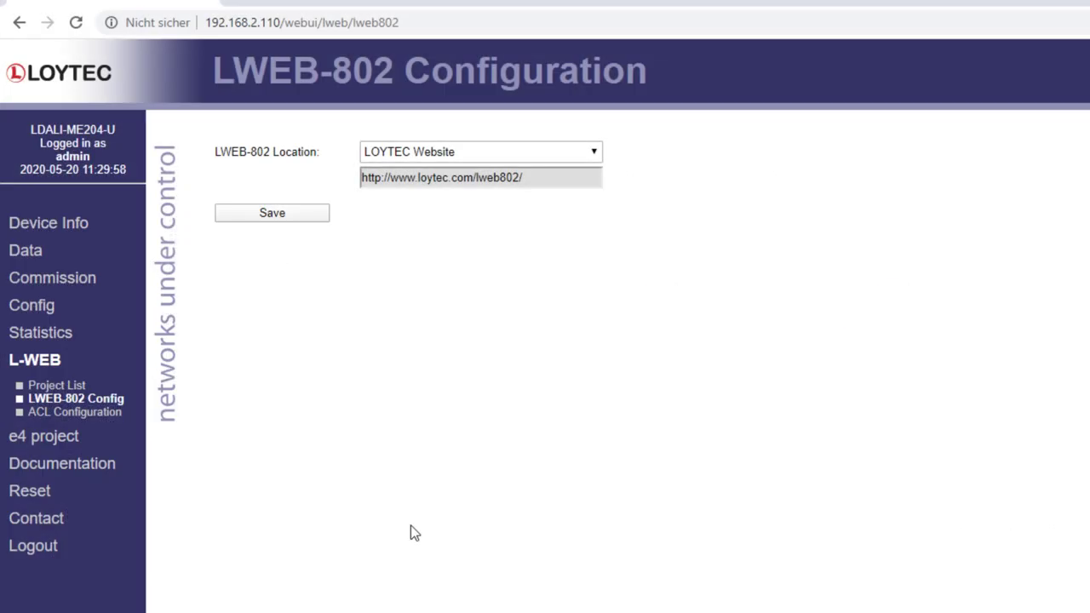
- Expand the LWEB-802 Location dropdown to show the Pre-installed & auto-update option
click(594, 153)
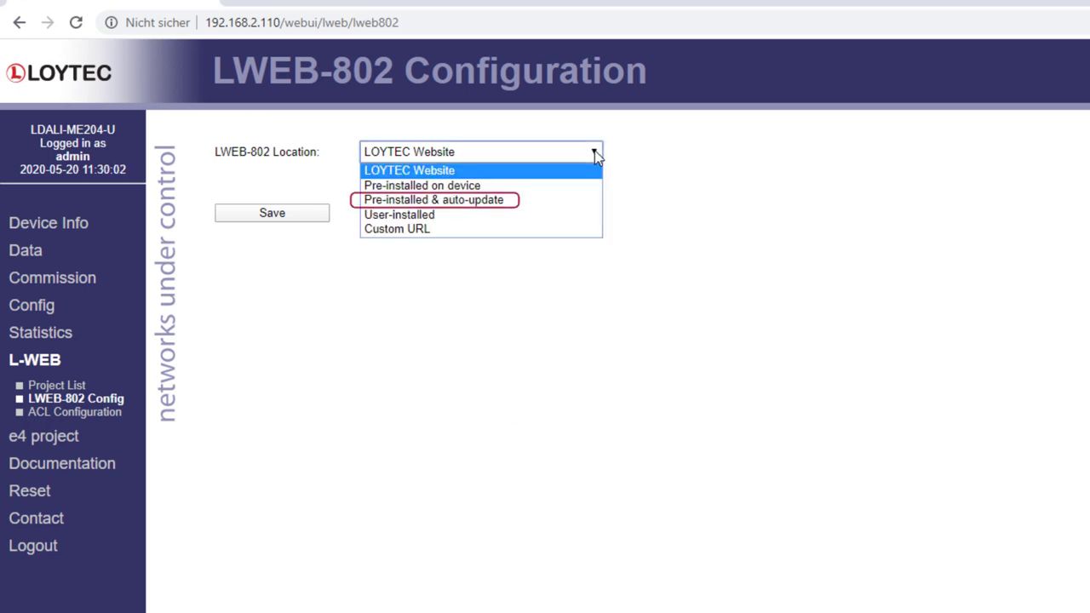